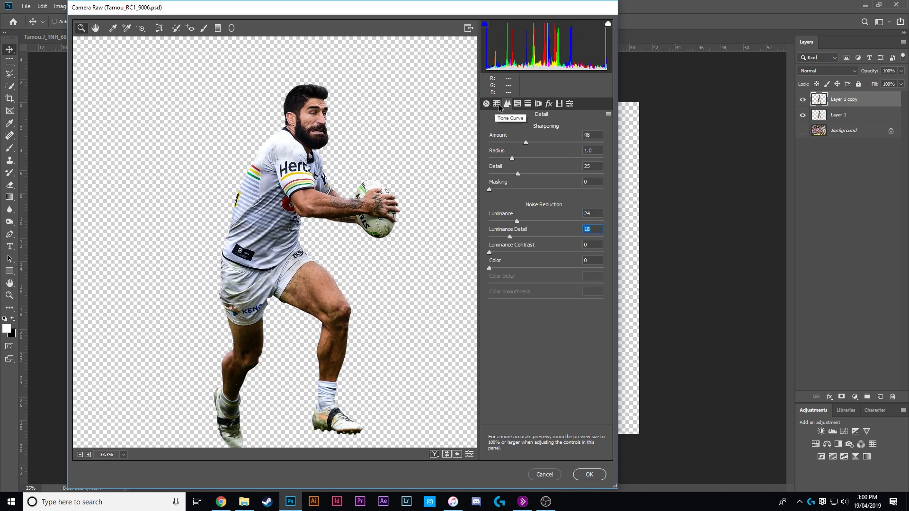
Place the two running player cutouts left and right of the portrait and commit the resize.
left_click(497, 104)
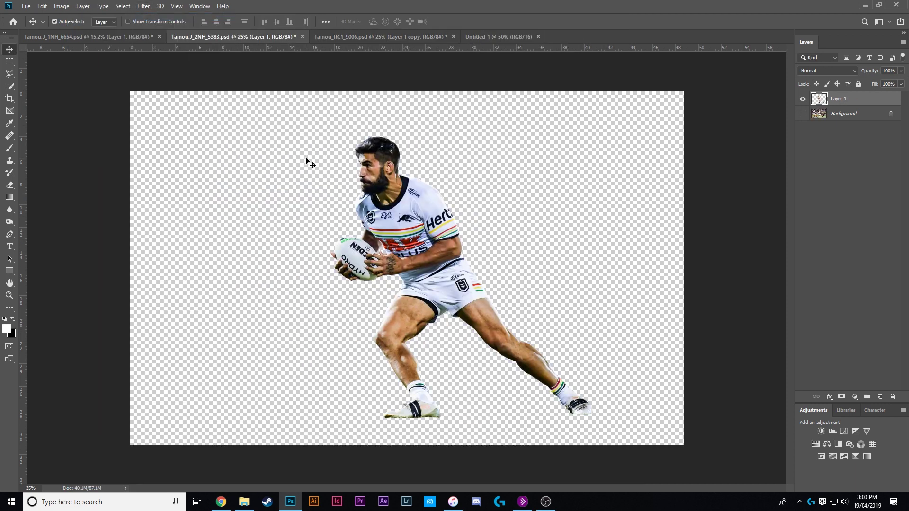
left_click_drag(304, 158, 496, 247)
left_click_drag(454, 371, 316, 337)
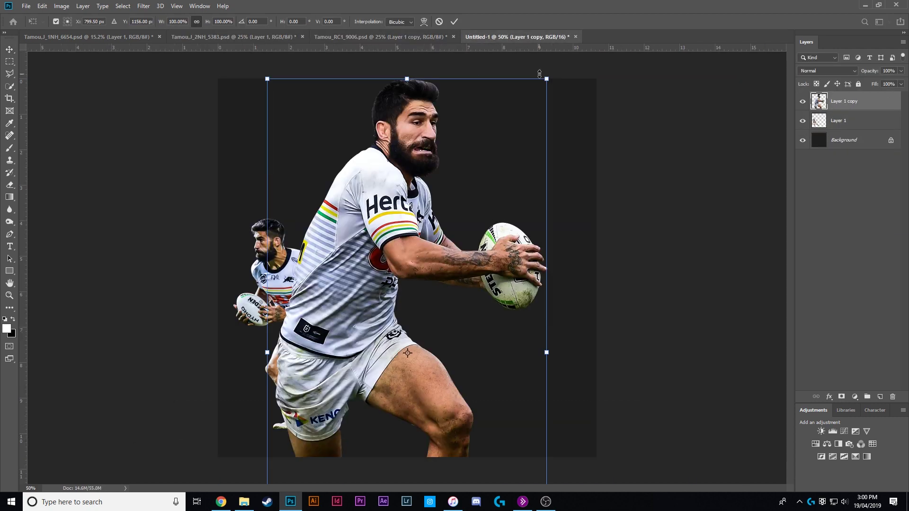
mouse_move(521, 294)
left_mouse_down()
mouse_move(509, 269)
mouse_move(497, 303)
left_mouse_up()
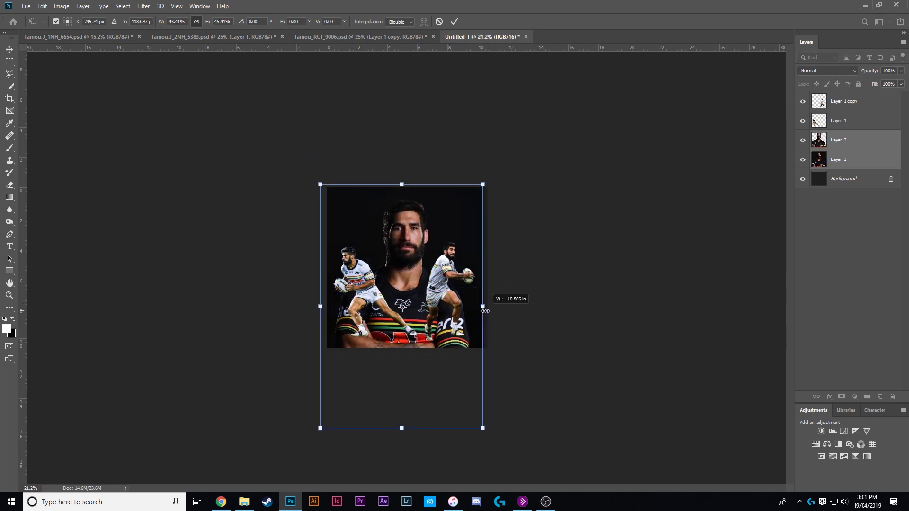
scroll(497, 303, "up", 3)
key("Return")
scroll(559, 316, "up", 1)
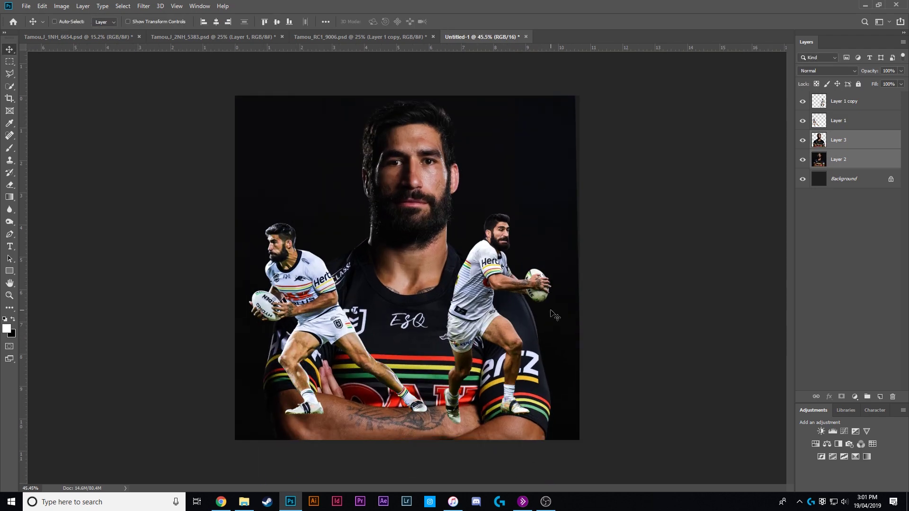
left_click(844, 178)
Set black as foreground, then Camera Raw the portrait with lifted shadows, clarity and tone curve.
left_click(7, 328)
key("Return")
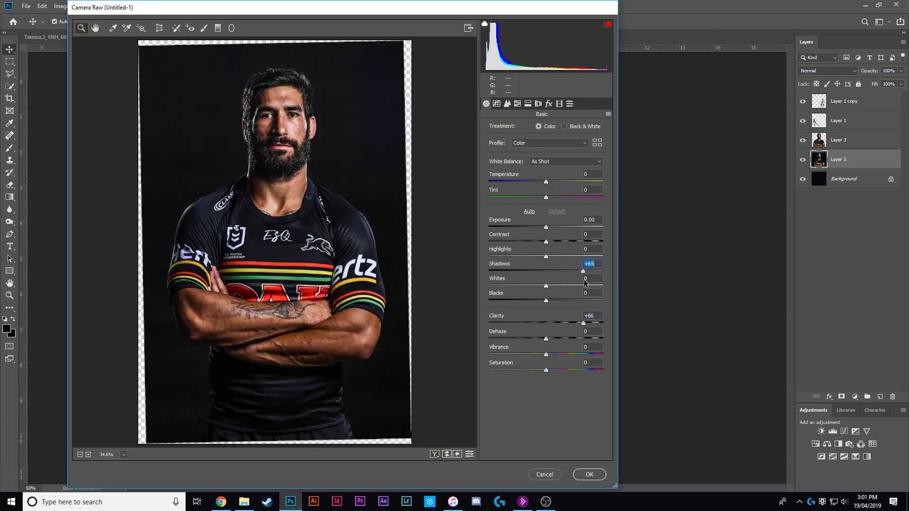
left_click(507, 104)
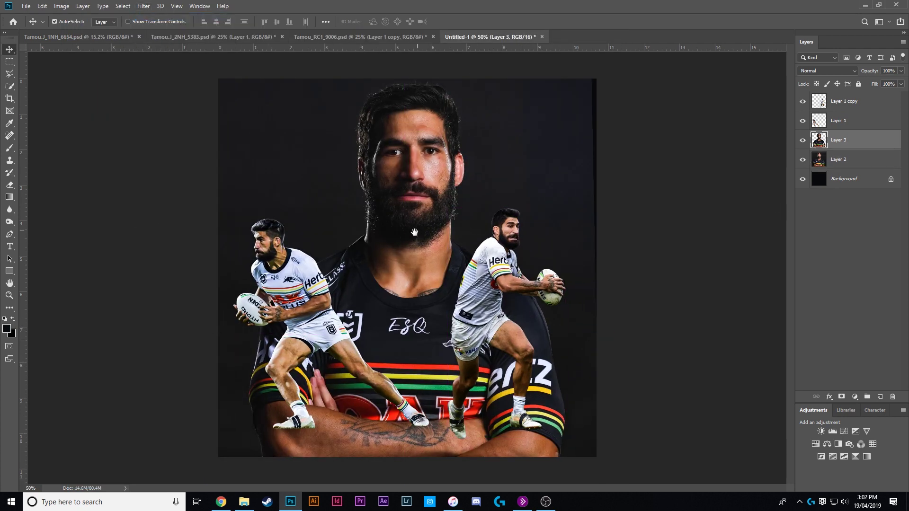
left_click(144, 6)
left_click(170, 59)
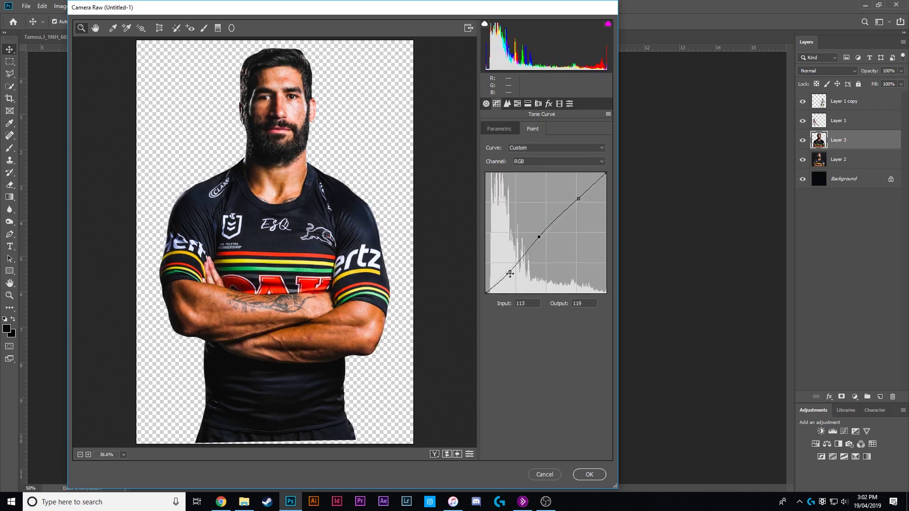
key("Return")
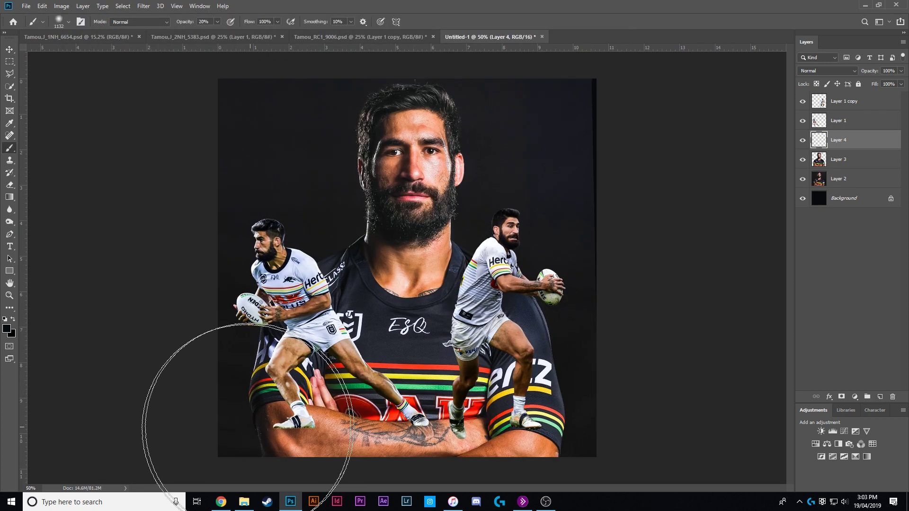
Paint the portrait's lower body into darkness and type a heavy-font TAMOU title layer.
key("0")
left_click_drag(248, 423, 622, 423)
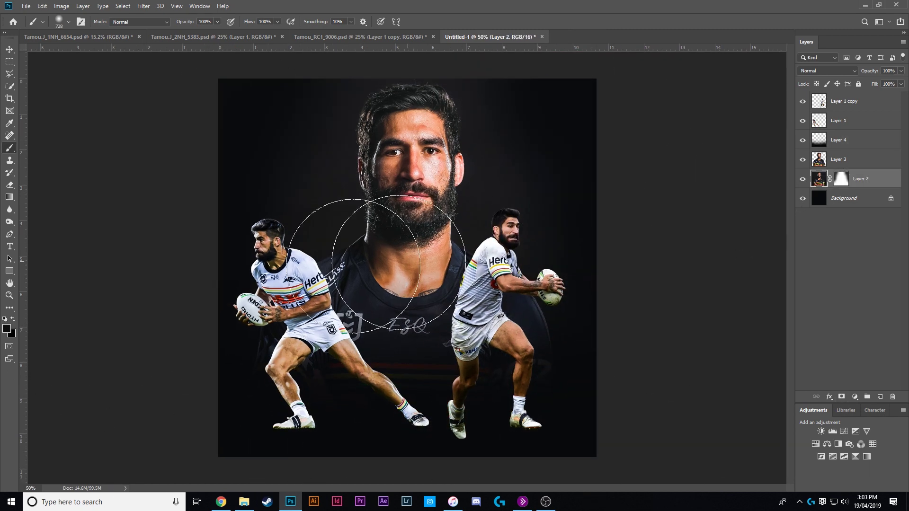
key("t")
left_click(280, 215)
type("TAMOU")
left_click(135, 21)
left_click(207, 21)
left_click(191, 82)
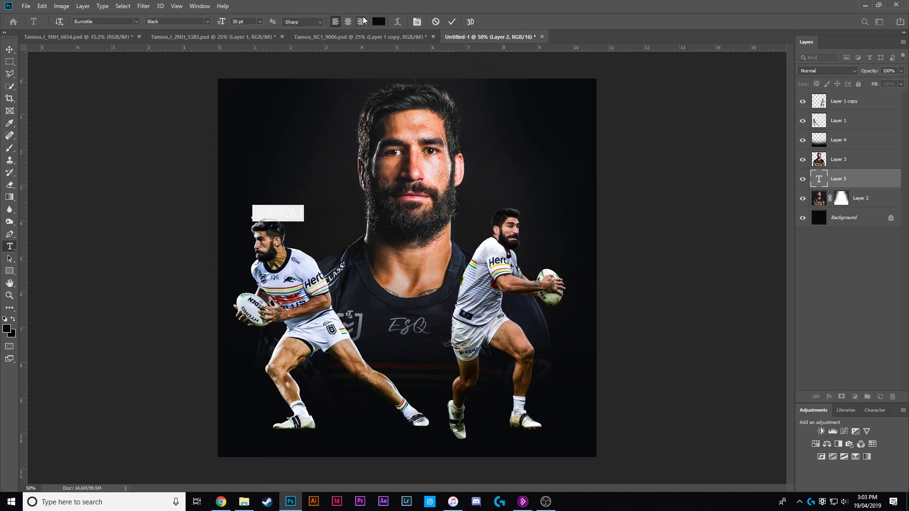
key("ctrl+Return")
Enlarge the TAMOU title across the top, centre it over the face, and add a four-by-four guide layout.
key("ctrl+t")
left_click_drag(303, 206, 616, 116)
left_click_drag(514, 159, 520, 162)
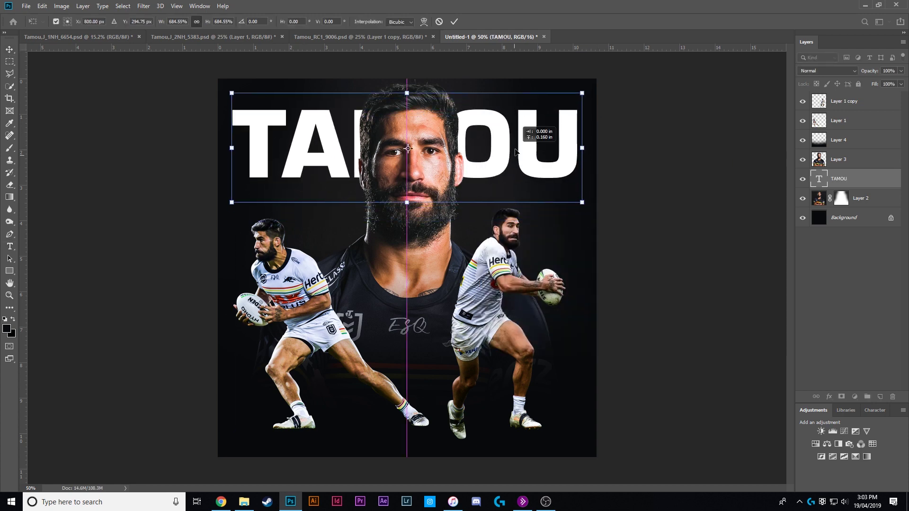
key("Return")
left_click(176, 5)
left_click(195, 92)
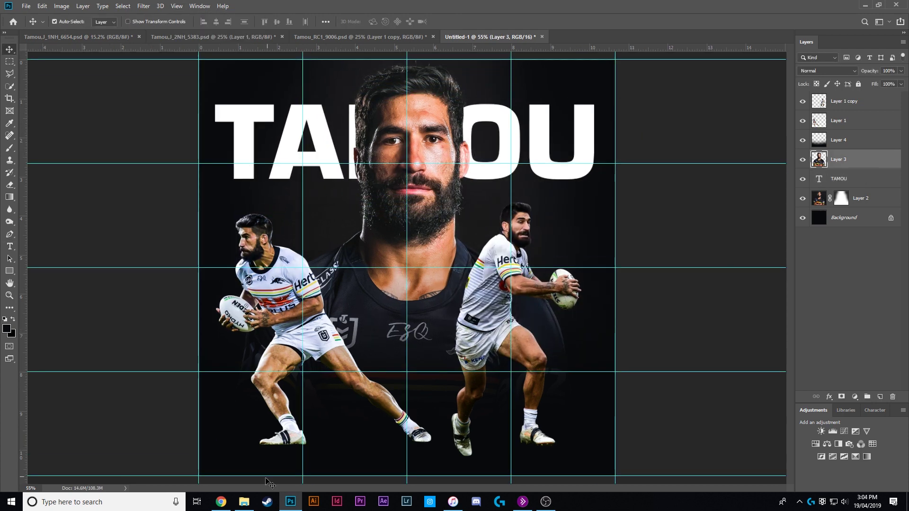
Place the stadium photo behind the players and mask it down to the grass strip.
left_click_drag(268, 483, 407, 284)
key("Return")
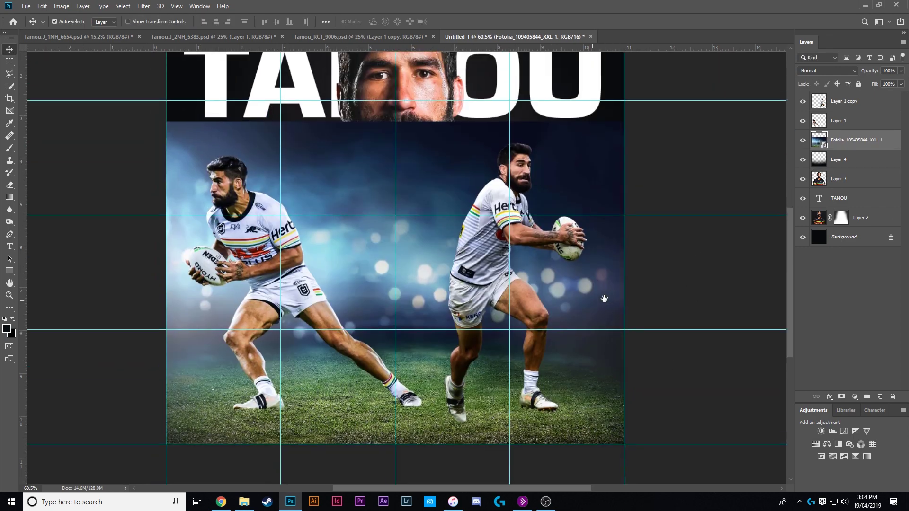
left_click_drag(528, 307, 138, 351)
key("backslash")
key("backslash")
key("m")
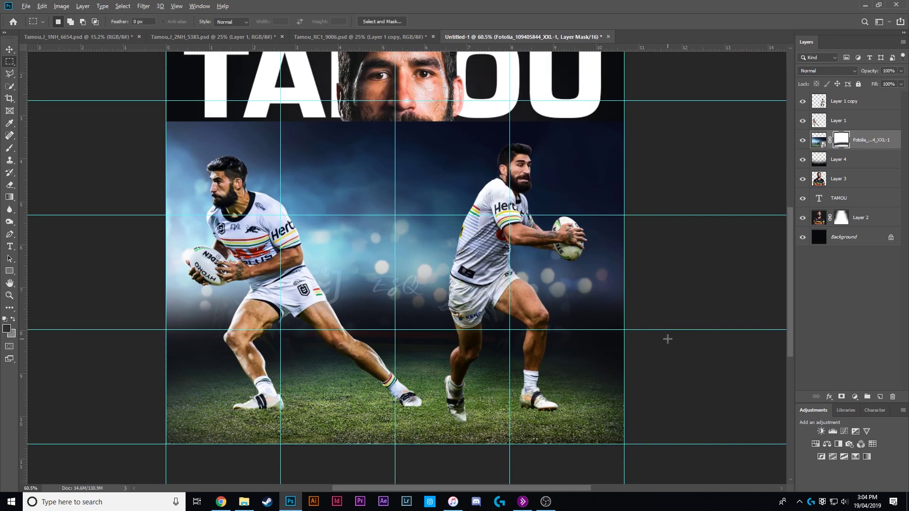
key("Delete")
key("b")
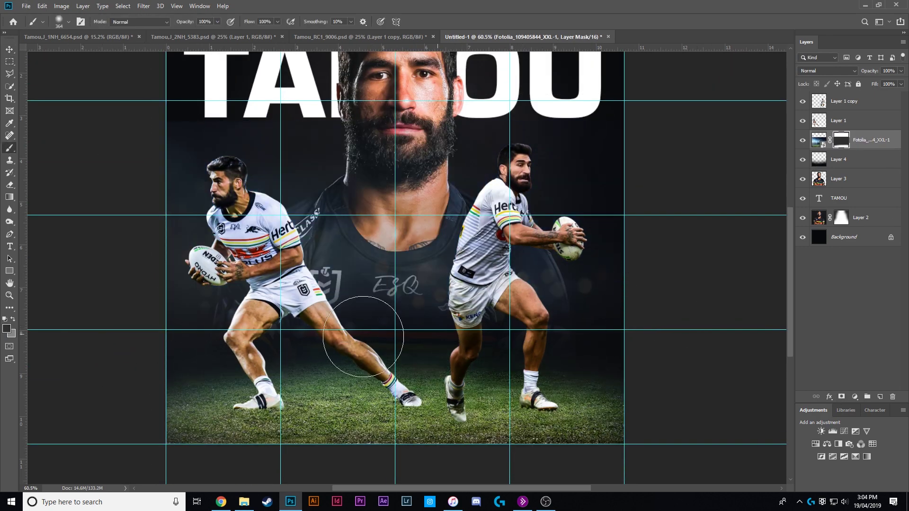
Add a Gaussian-blurred new layer, then duplicate it and move the copy downward.
left_click(879, 396)
left_click(143, 6)
left_click(284, 148)
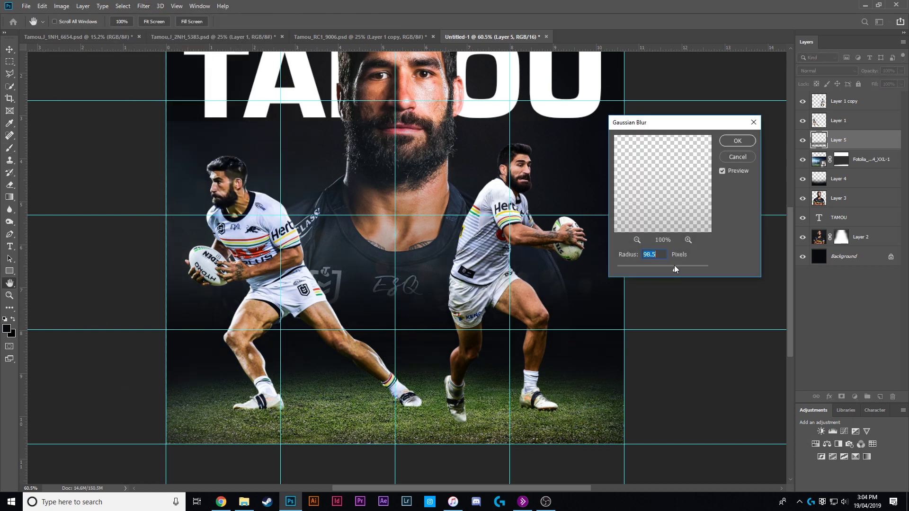
left_click(739, 141)
key("ctrl+j")
key("ctrl+t")
left_click_drag(549, 312, 549, 423)
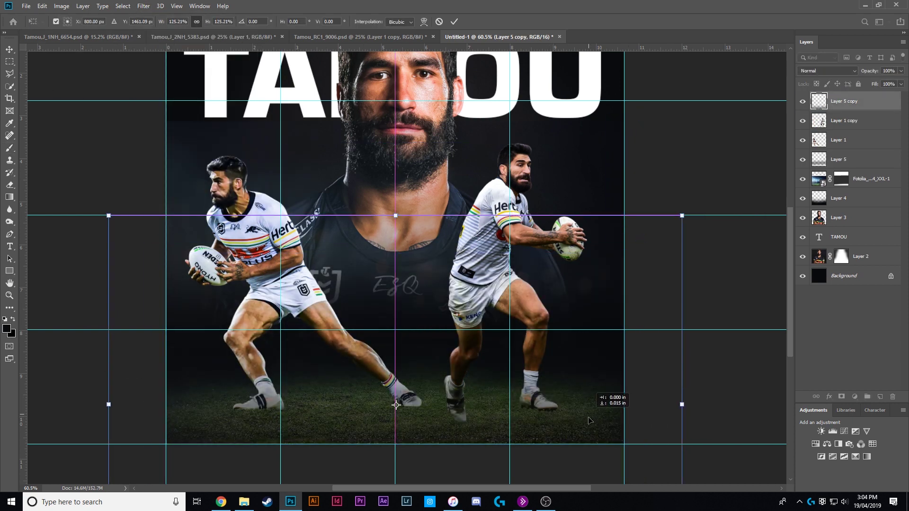
key("Return")
Fit the poster in view, hide guides, and ready a large black brush on the stadium mask.
key("ctrl+0")
key("ctrl+semicolon")
left_click(841, 179)
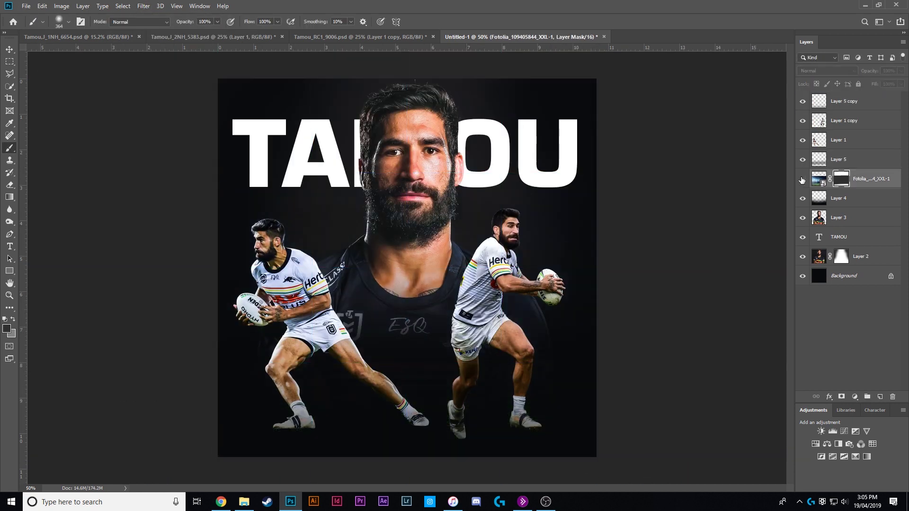
left_click(690, 187)
key("alt+BackSpace")
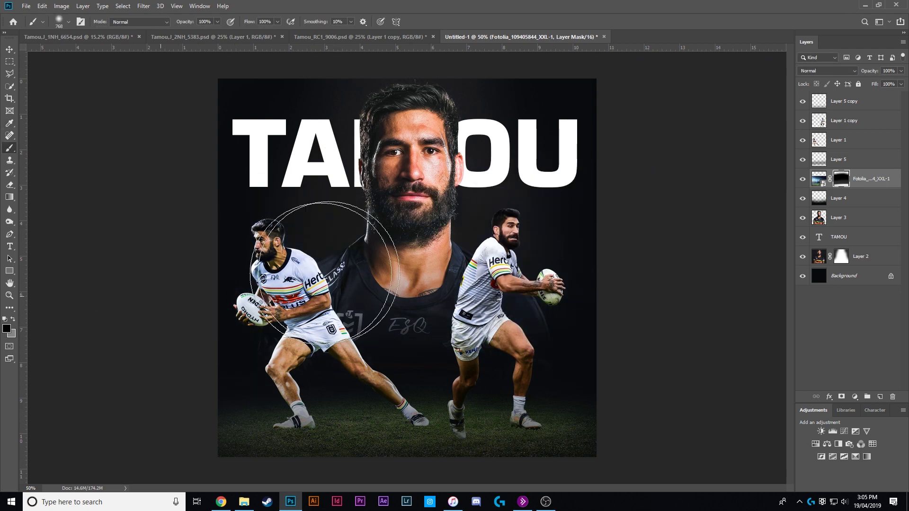
key("ctrl+plus")
Duplicate the TAMOU title above the portrait and give the copy an outline stroke.
key("ctrl+j")
left_click_drag(842, 237, 842, 209)
double_click(871, 217)
left_click(521, 244)
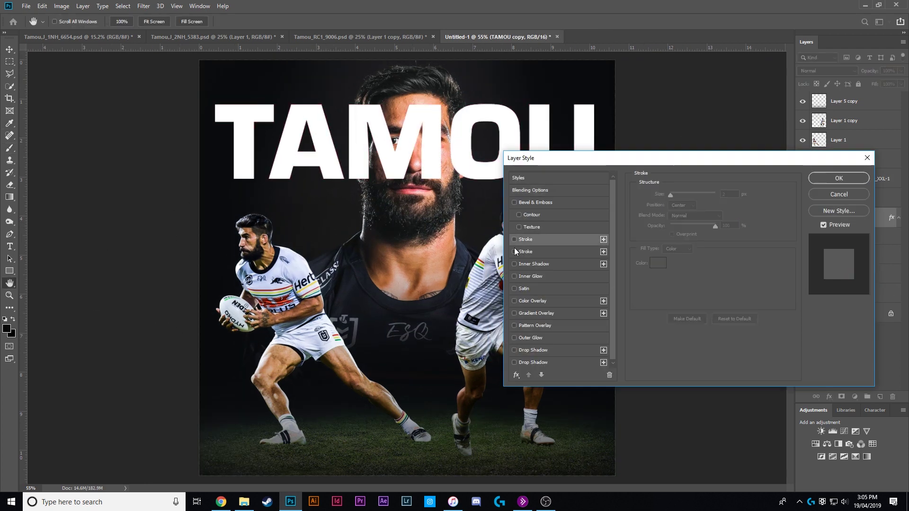
left_click(800, 175)
left_click_drag(874, 84, 877, 84)
type("50")
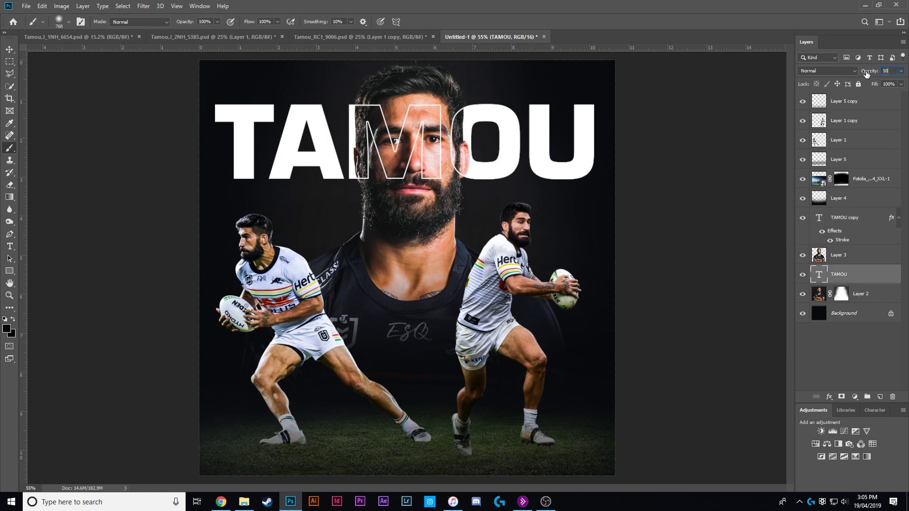
key("Return")
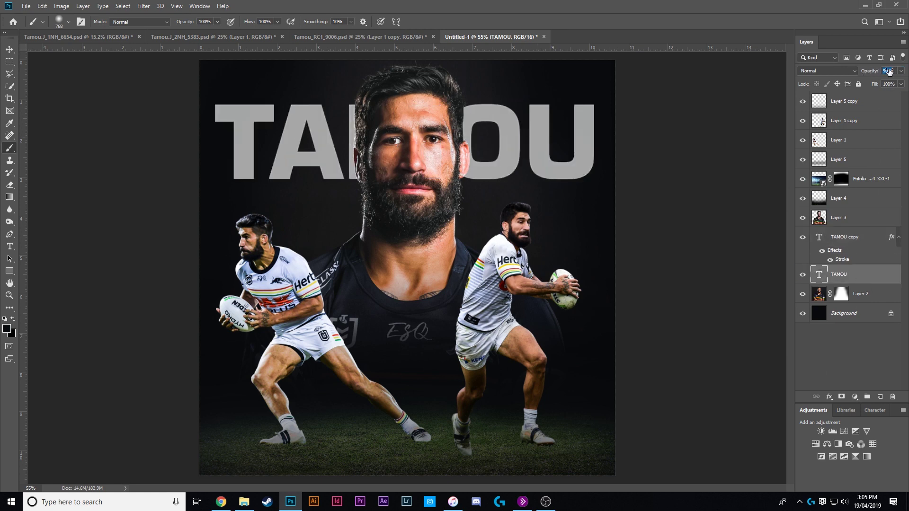
Rasterize the TAMOU title and fade the top of its letters with a 50% opacity brush.
right_click(852, 274)
left_click(757, 294)
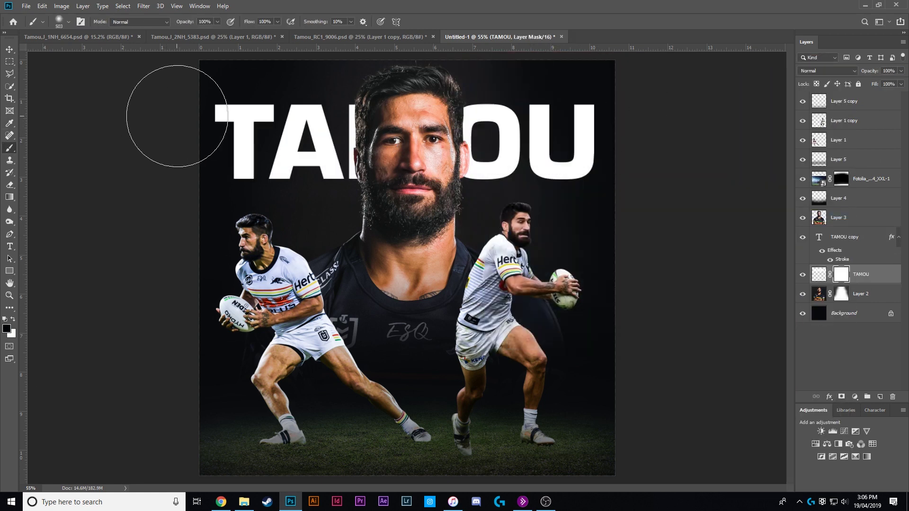
left_click_drag(162, 111, 645, 98)
left_click(144, 6)
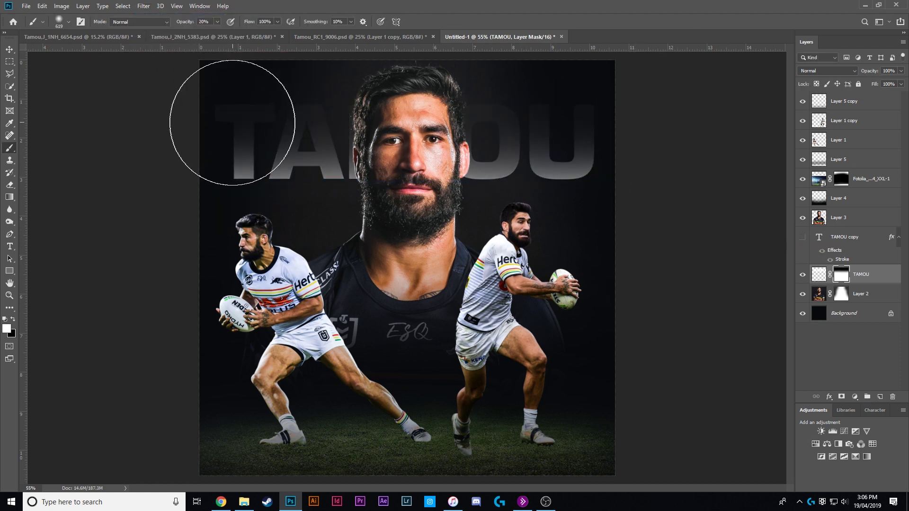
key("5")
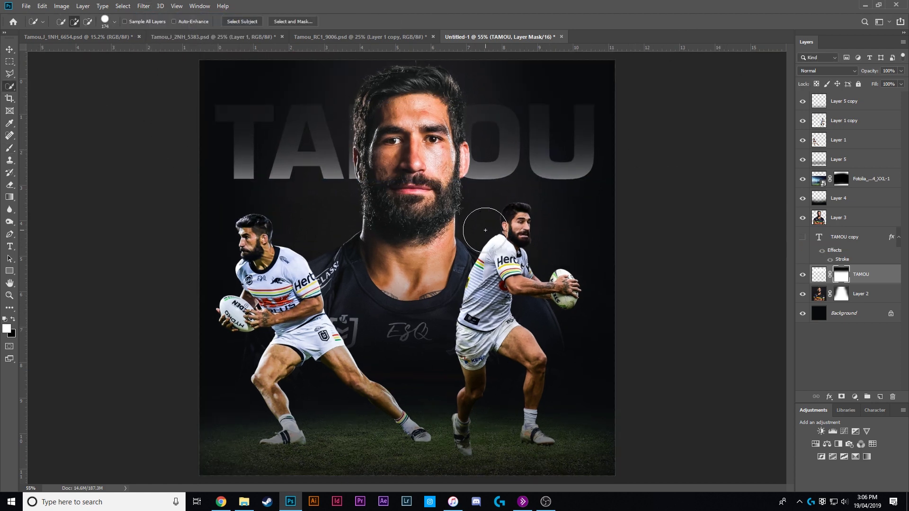
Add a Kodak 5205 Fuji 3510 Color Lookup, then a second lookup from the cc folder.
left_click(824, 145)
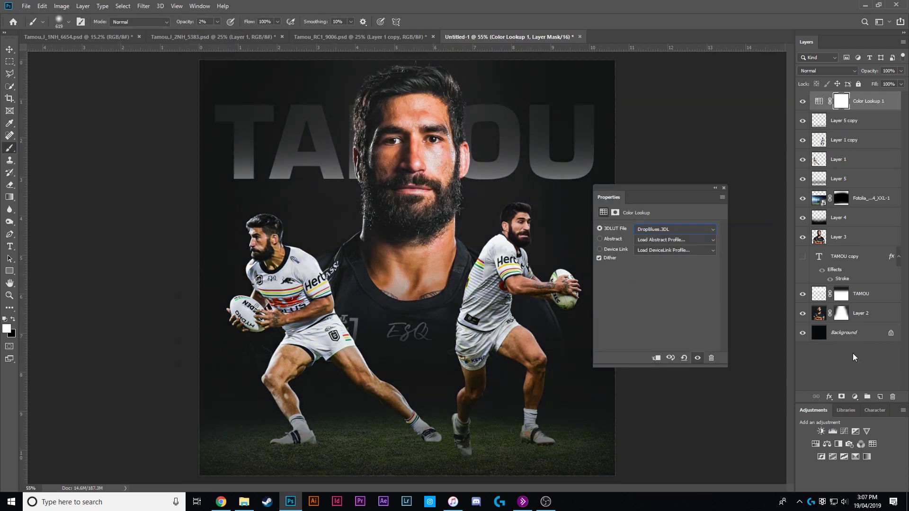
left_click(675, 229)
left_click(663, 430)
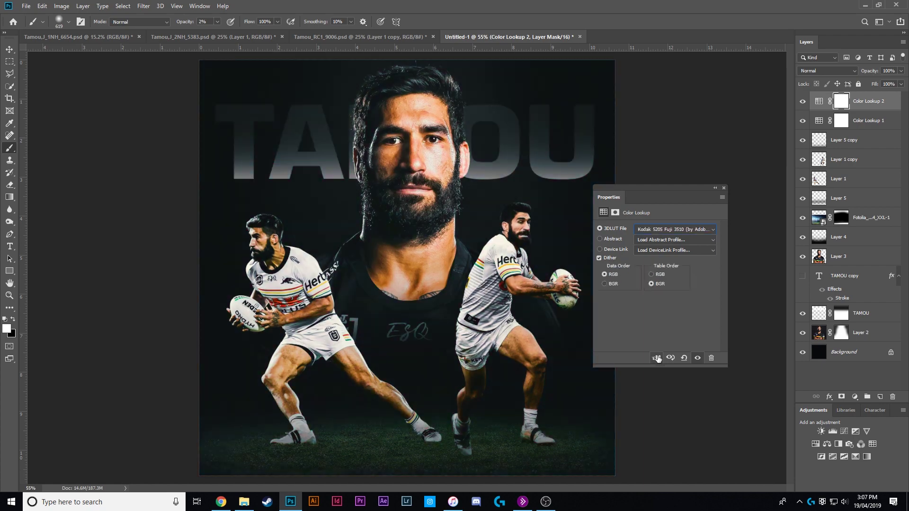
left_click(872, 444)
left_click(674, 229)
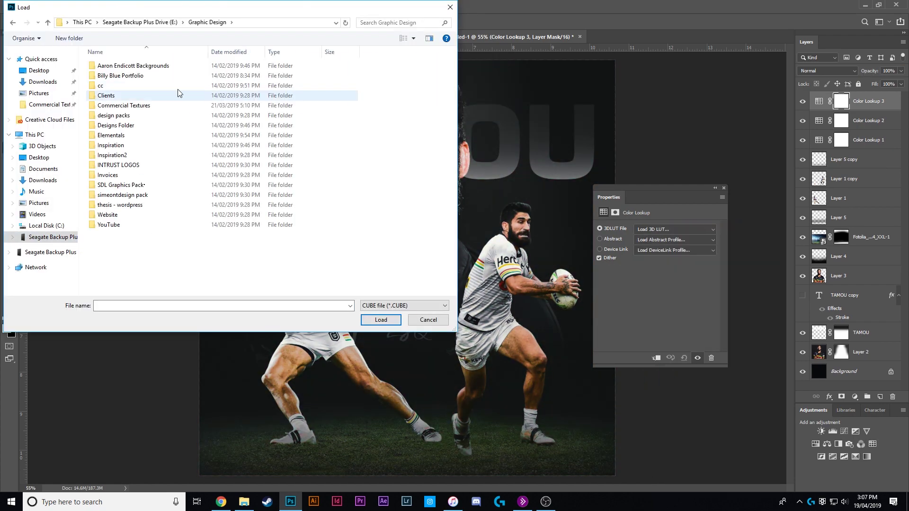
double_click(140, 74)
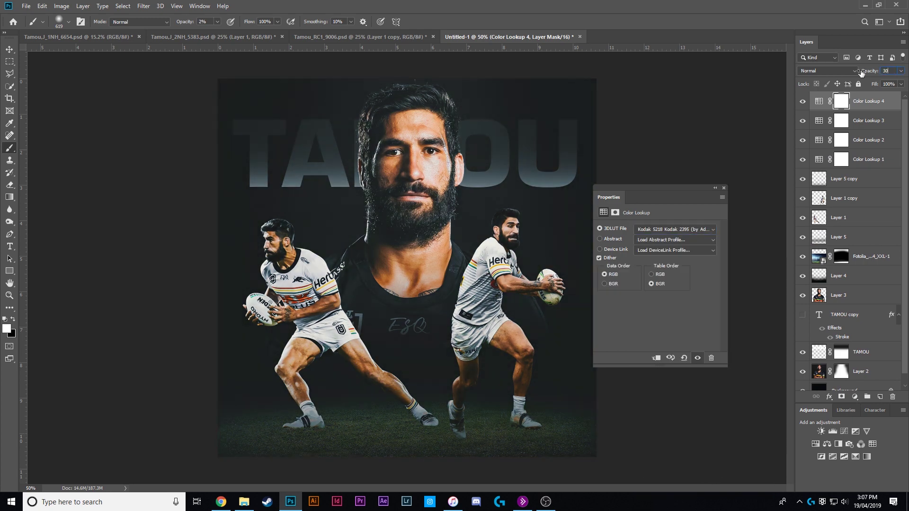
In Camera Raw HSL on the stadium layer, boost green and aqua saturation and shift grass hues.
left_click(871, 256)
left_click(143, 6)
left_click(156, 52)
left_click(517, 104)
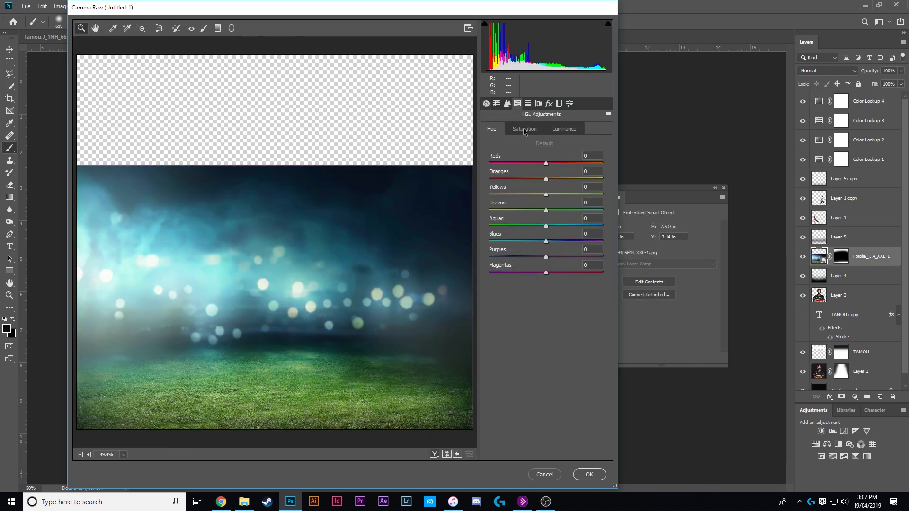
left_click(524, 128)
left_click_drag(545, 210, 568, 210)
mouse_move(546, 225)
left_mouse_down()
mouse_move(567, 226)
mouse_move(558, 209)
left_mouse_up()
left_click_drag(546, 194, 580, 195)
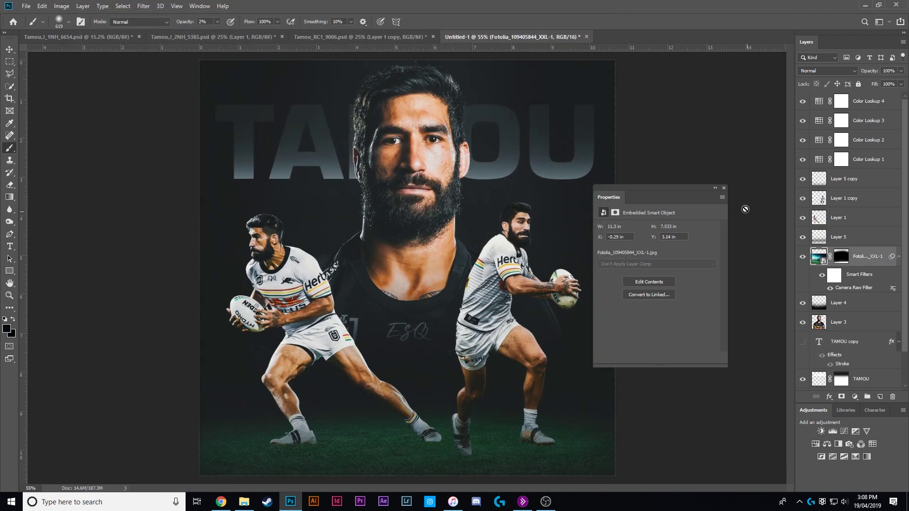
scroll(333, 284, "up", 2)
Create flipped, skewed 50% opacity reflection copies of both players beneath their feet.
scroll(333, 284, "down", 5)
mouse_move(495, 79)
left_mouse_down()
mouse_move(495, 400)
mouse_move(582, 462)
left_mouse_up()
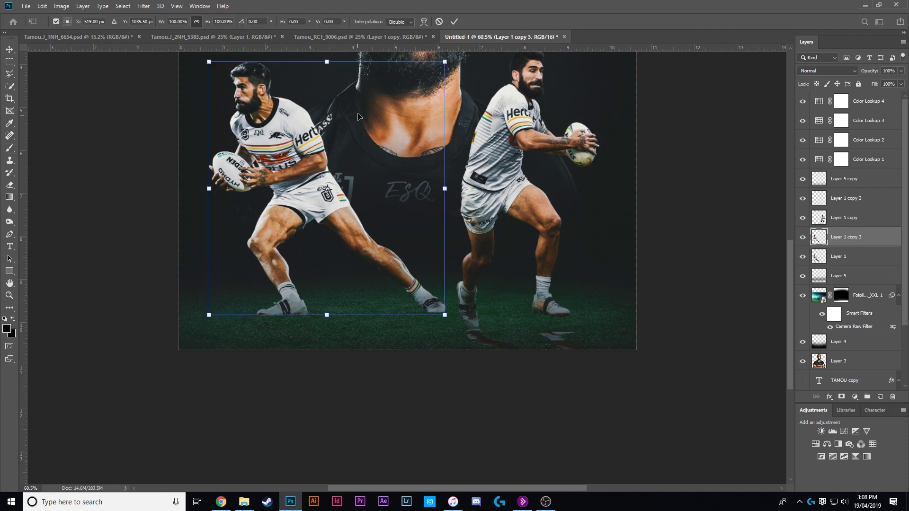
left_click_drag(886, 70, 865, 71)
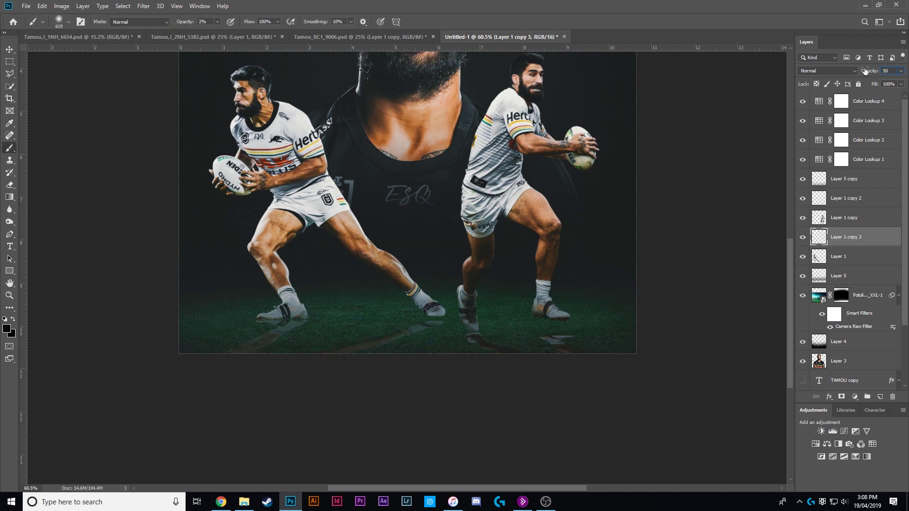
key("ctrl+j")
key("ctrl+j")
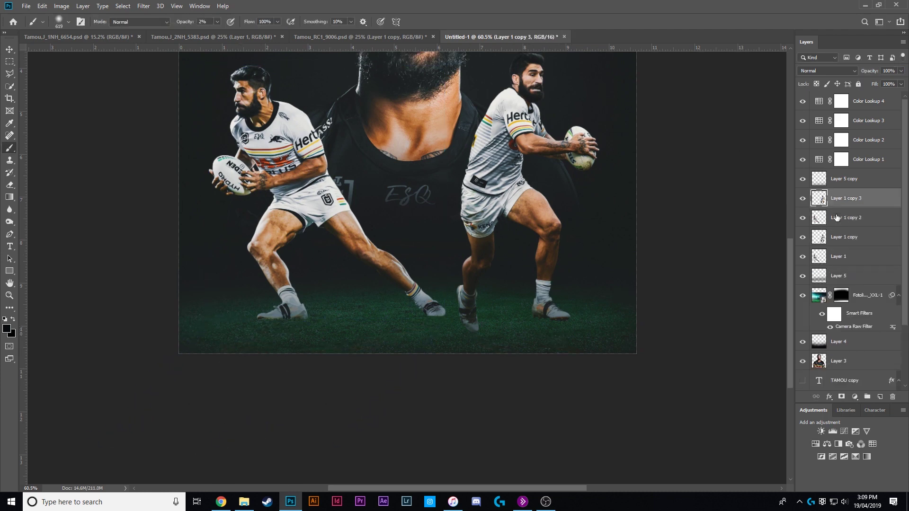
key("Return")
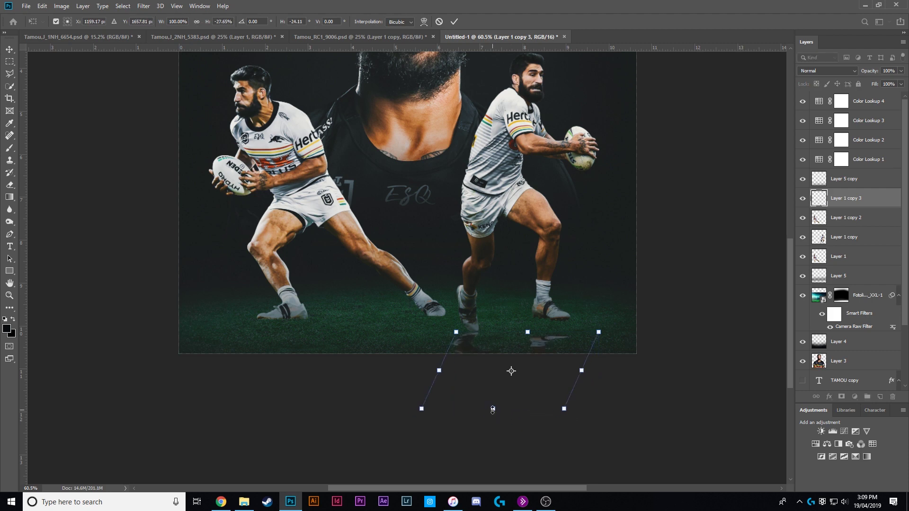
key("b")
left_click(833, 236)
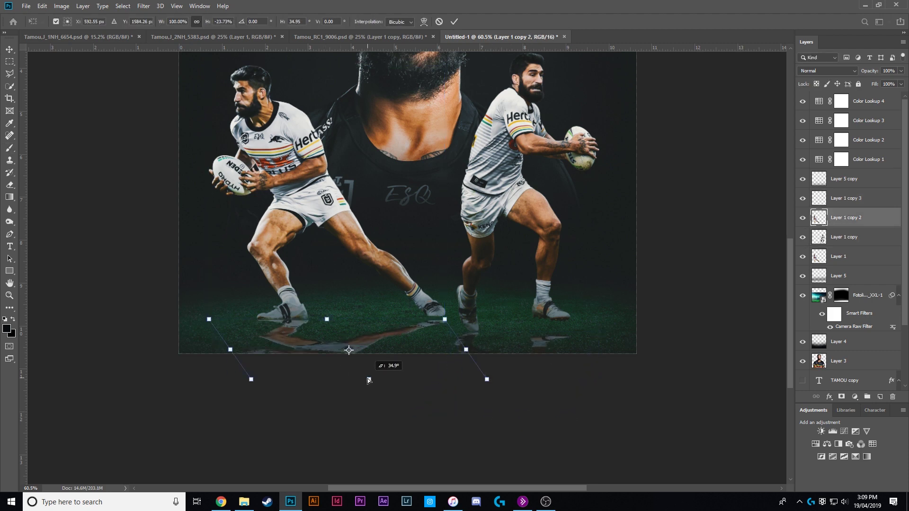
key("Return")
Adjust the reflection's Hue/Saturation and soften it with Gaussian Blur.
key("ctrl+u")
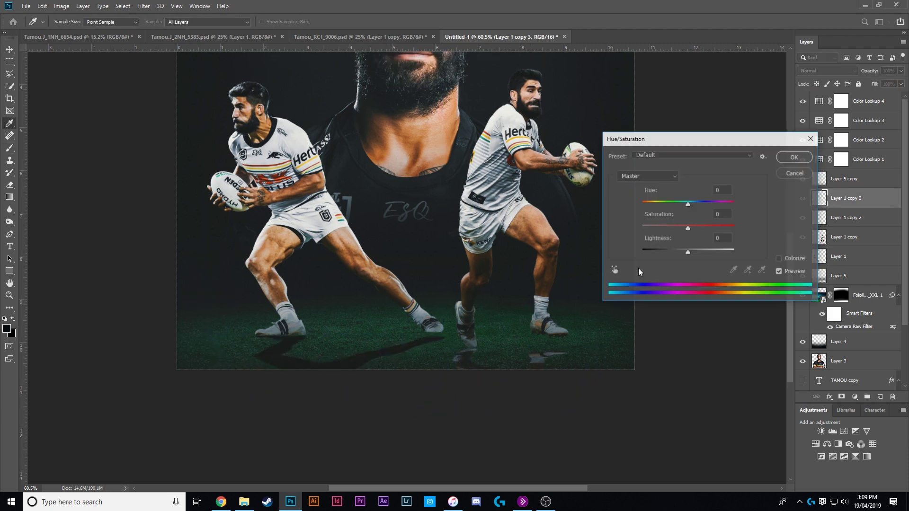
key("Escape")
left_click(143, 6)
left_click(284, 150)
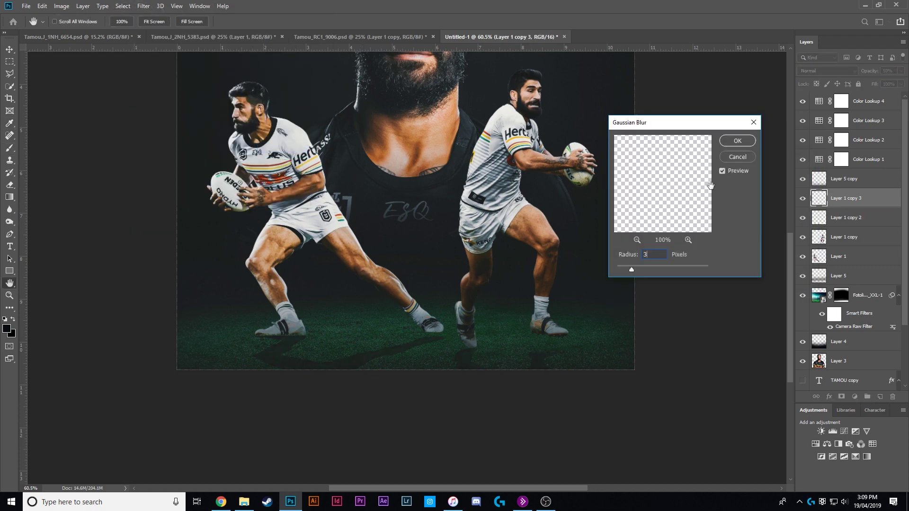
key("Return")
key("ctrl+0")
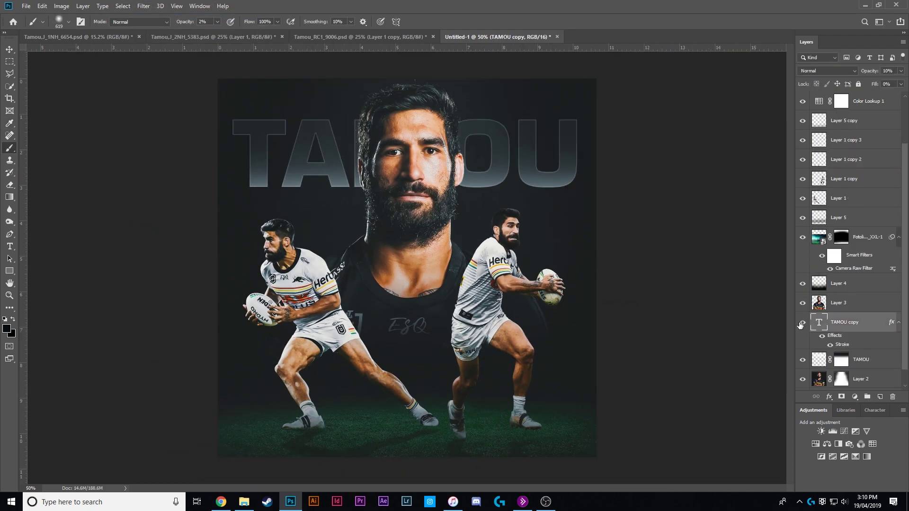
Duplicate the TAMOU layer, paint white across the title and Gaussian-blur it into a glow.
key("ctrl+j")
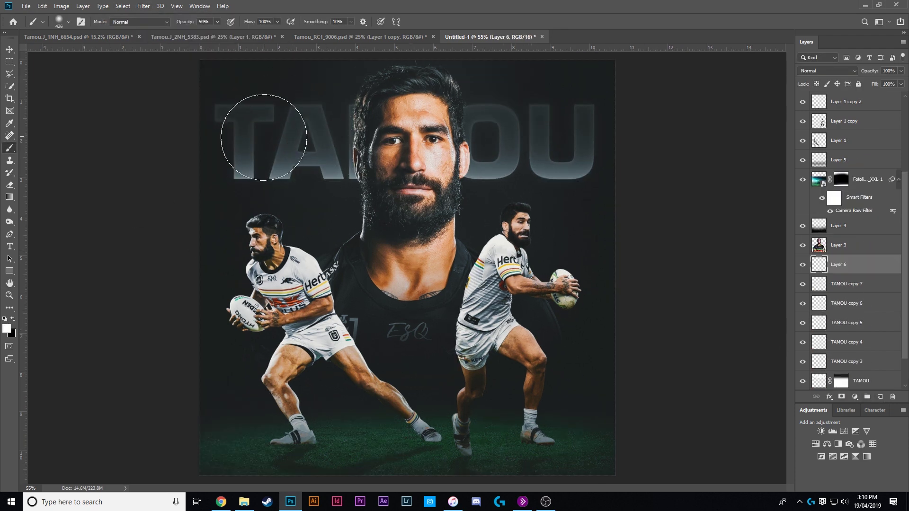
left_click_drag(264, 137, 591, 138)
left_click(143, 6)
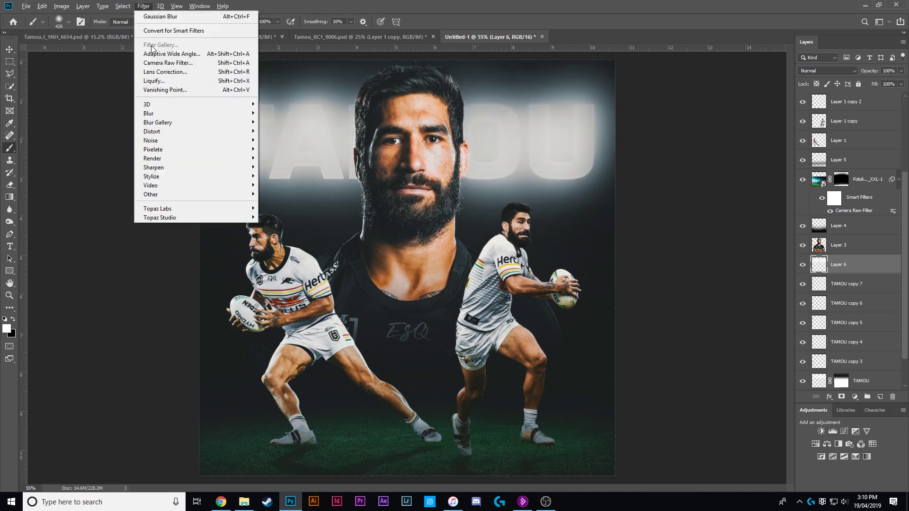
key("Return")
Add a new layer clipped to the main portrait, Layer 3.
left_click(814, 254)
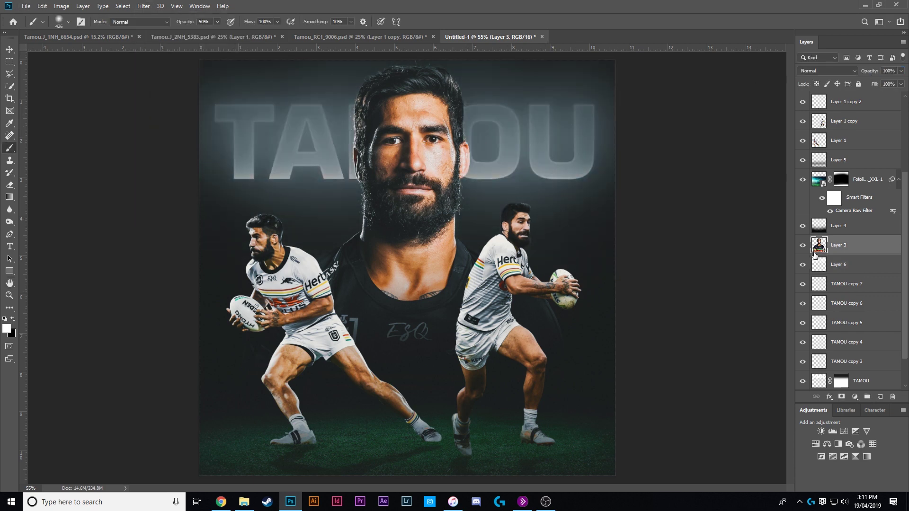
key("ctrl+shift+alt+n")
key("ctrl+alt+g")
Set the painting colour to white and duplicate the portrait lighting layer.
scroll(334, 235, "up", 2)
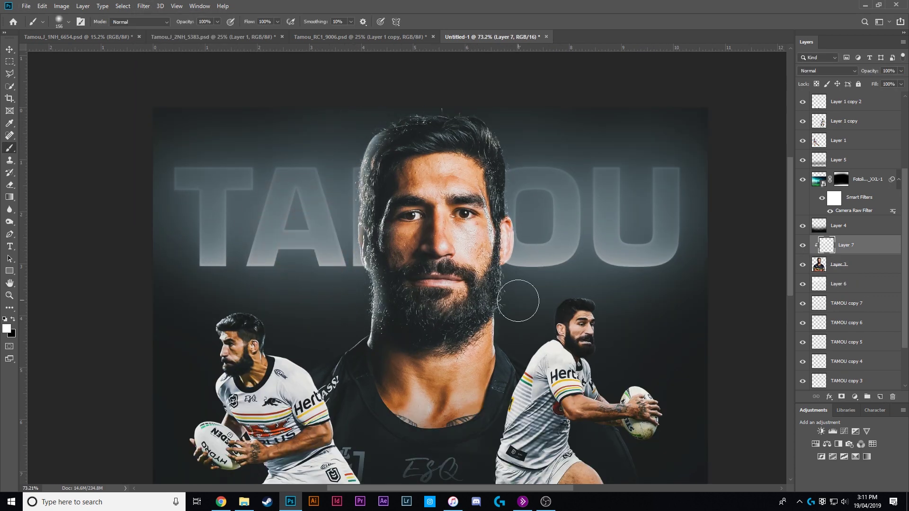
scroll(515, 127, "down", 1)
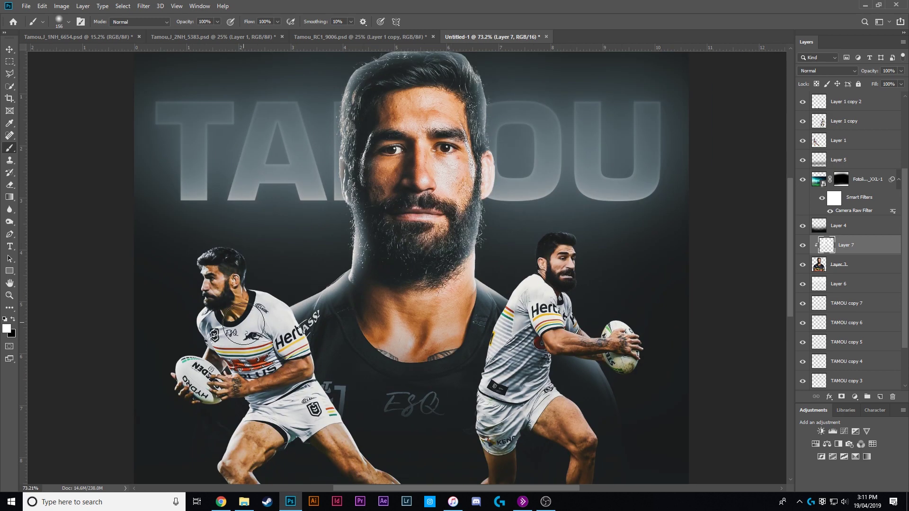
scroll(303, 164, "right", 1)
left_click(7, 328)
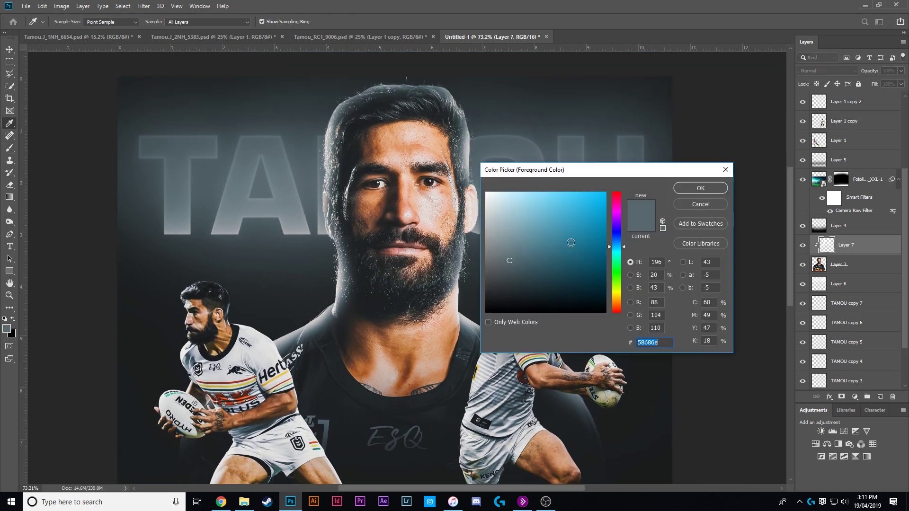
left_click(700, 187)
key("ctrl+j")
left_click(827, 70)
Blend the lighting copy in Overlay at about 49% opacity and add a clipped player shading layer.
left_click(833, 183)
left_click(827, 71)
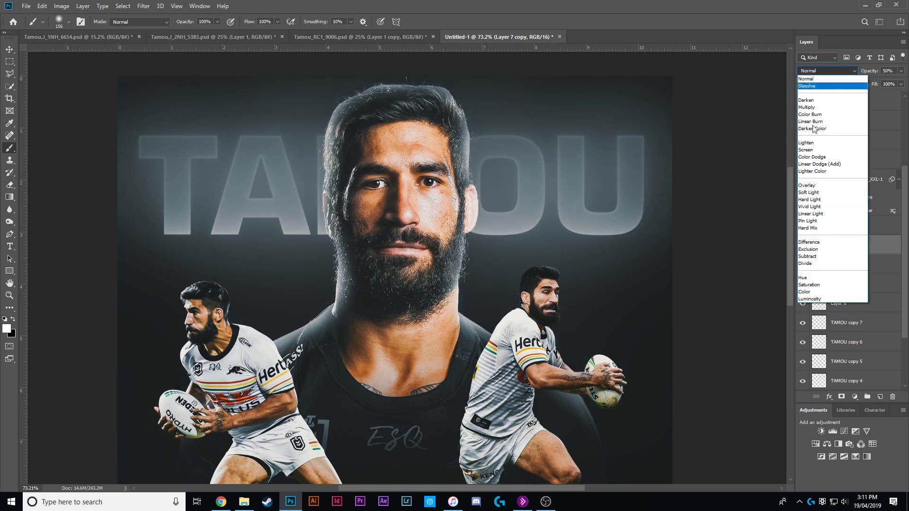
left_click(807, 185)
left_click_drag(873, 72, 872, 72)
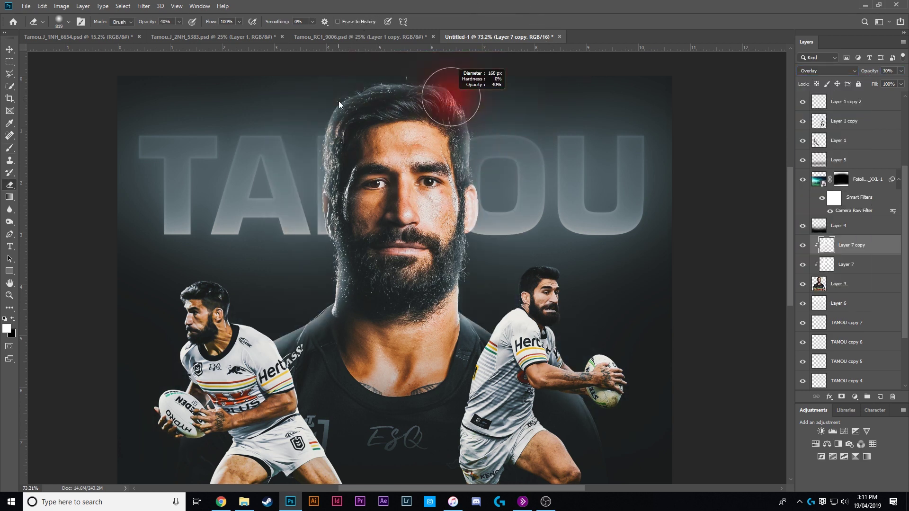
key("1")
scroll(277, 173, "up", 2)
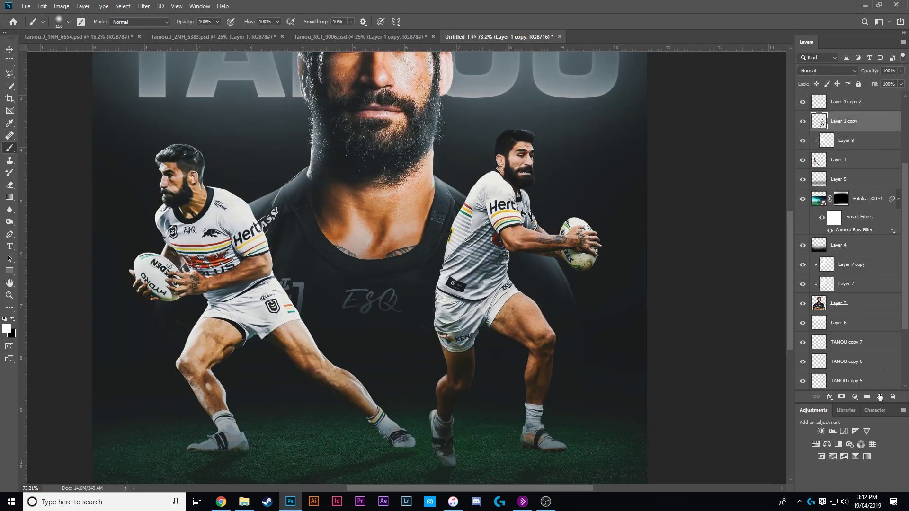
left_click(880, 396)
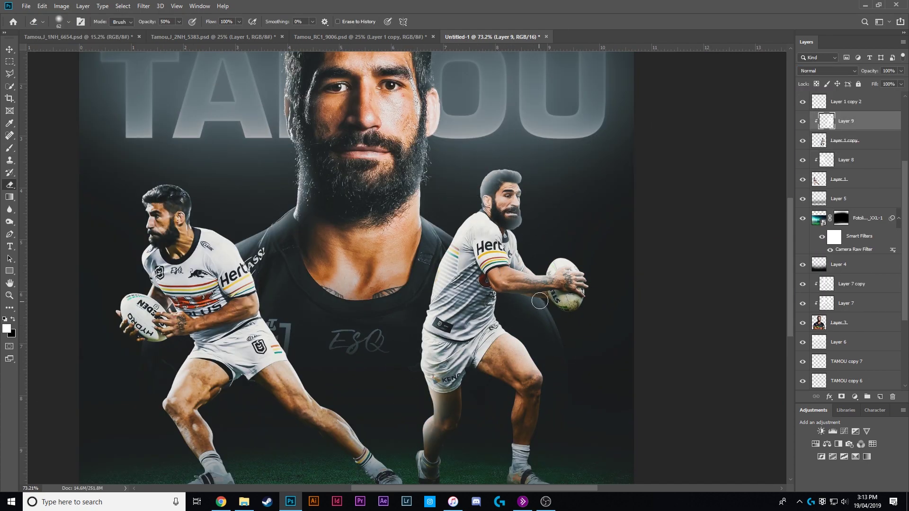
scroll(540, 301, "down", 2)
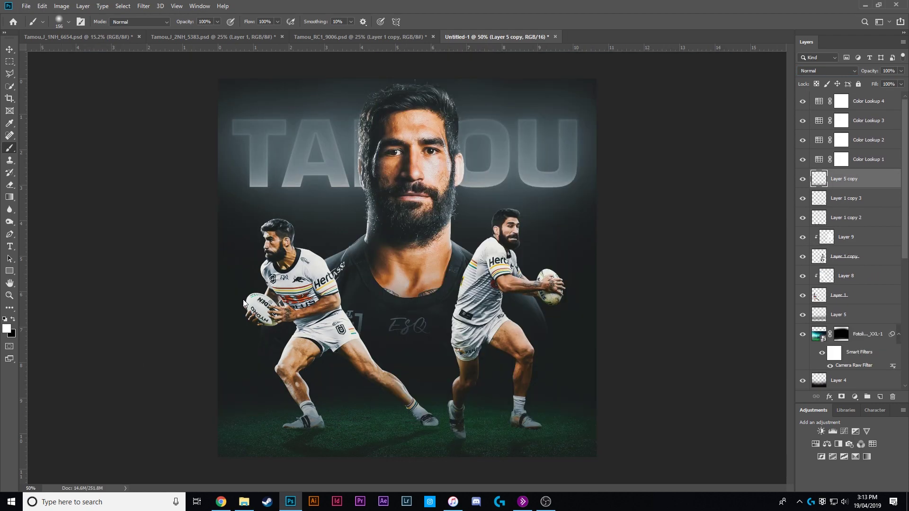
Set the light layer to Screen and place the Smoke9 image in Screen mode.
left_click(805, 150)
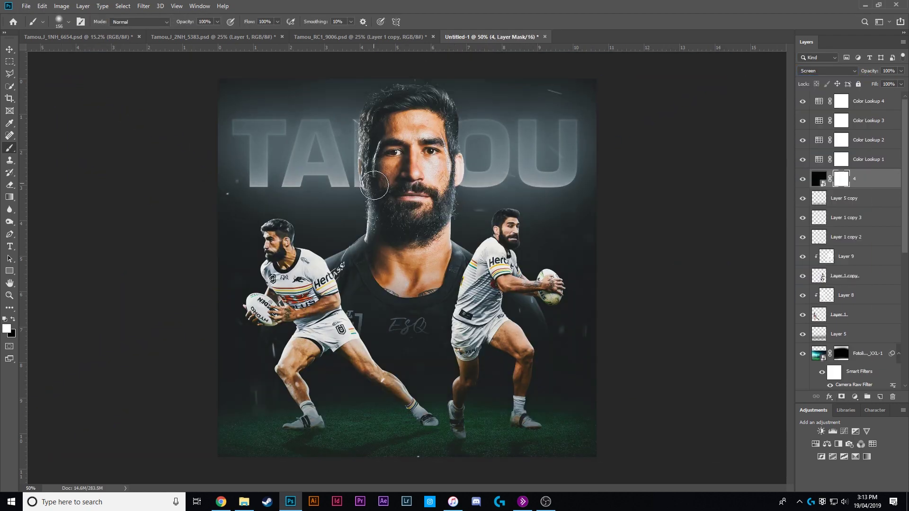
scroll(374, 186, "up", 5)
scroll(424, 217, "down", 4)
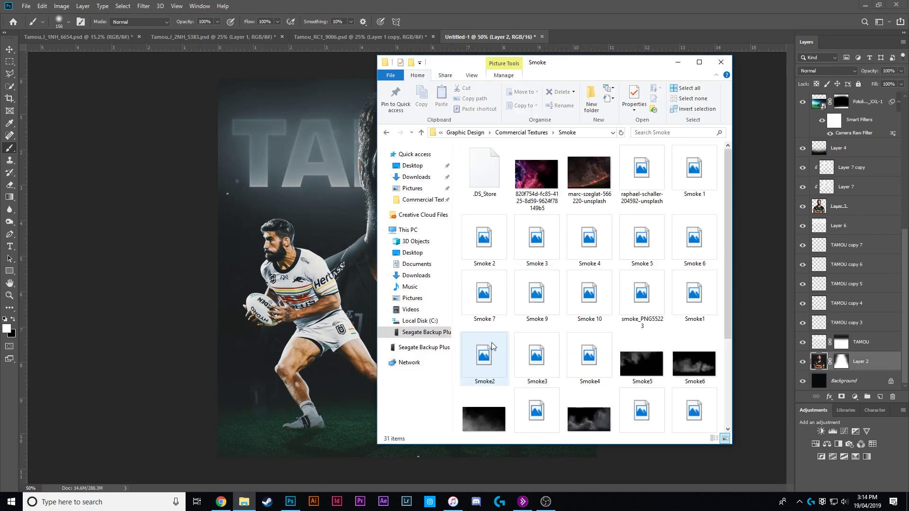
left_click_drag(582, 281, 407, 255)
key("Return")
left_click(827, 70)
left_click(814, 142)
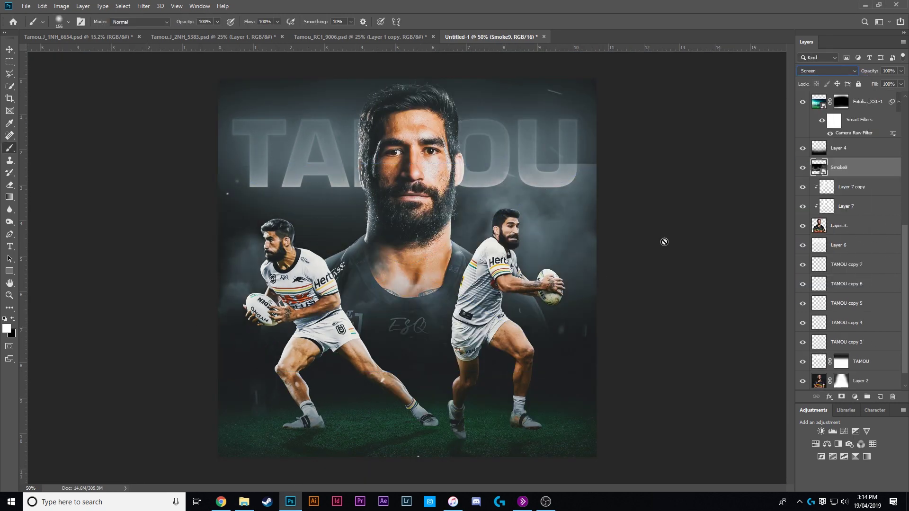
key("ctrl+t")
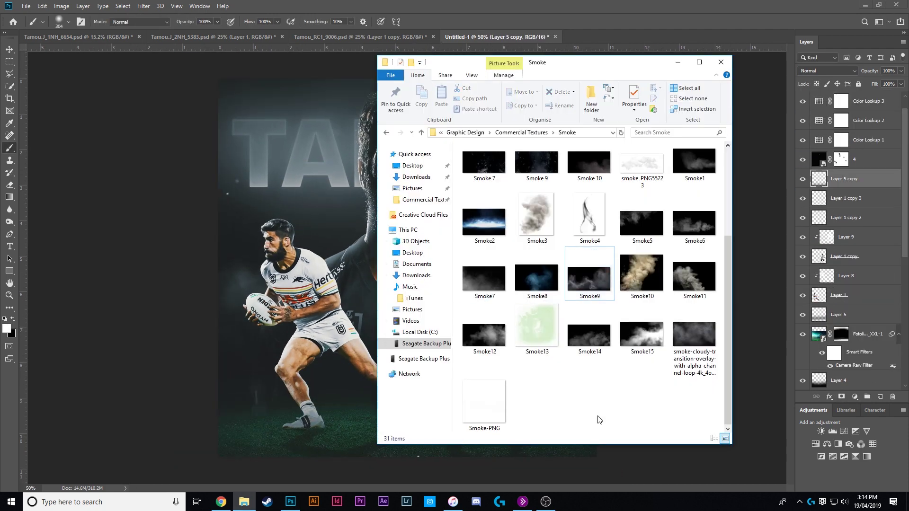
Place the Smoke14 image in Screen mode and fade the smoke to 20% opacity.
left_click_drag(589, 335, 378, 359)
key("Return")
left_click(828, 70)
left_click(814, 142)
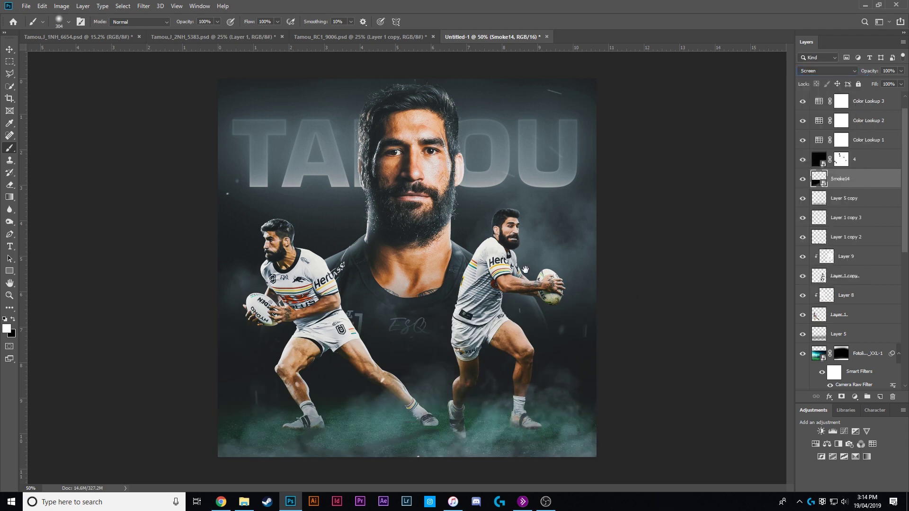
key("Return")
left_click(244, 501)
Place the cloudy sky image from the textures folder and scale it across the upper poster.
left_click(423, 200)
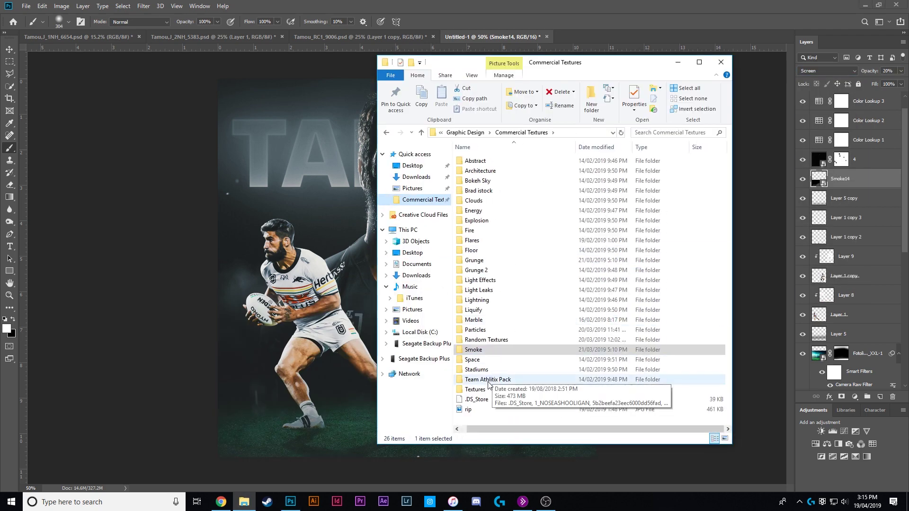
double_click(495, 367)
left_click_drag(525, 326, 407, 237)
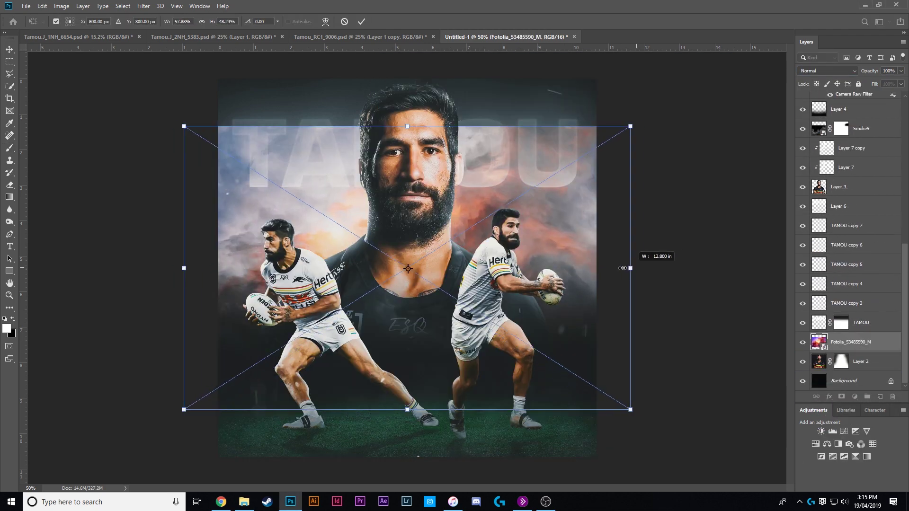
left_click_drag(630, 126, 637, 75)
key("Return")
Darken the sky with Hue/Saturation and give it a layer mask to paint on.
key("ctrl+u")
left_click_drag(416, 208, 462, 207)
left_click(538, 118)
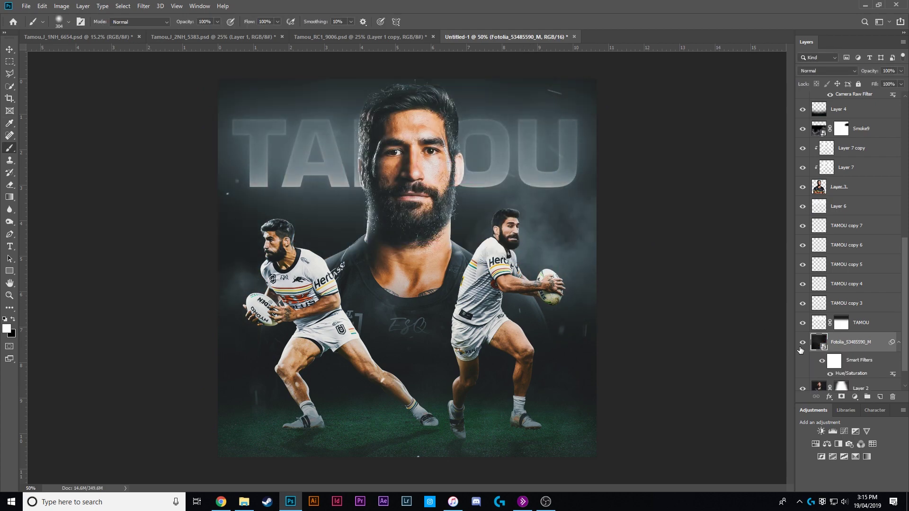
left_click(841, 397)
key("b")
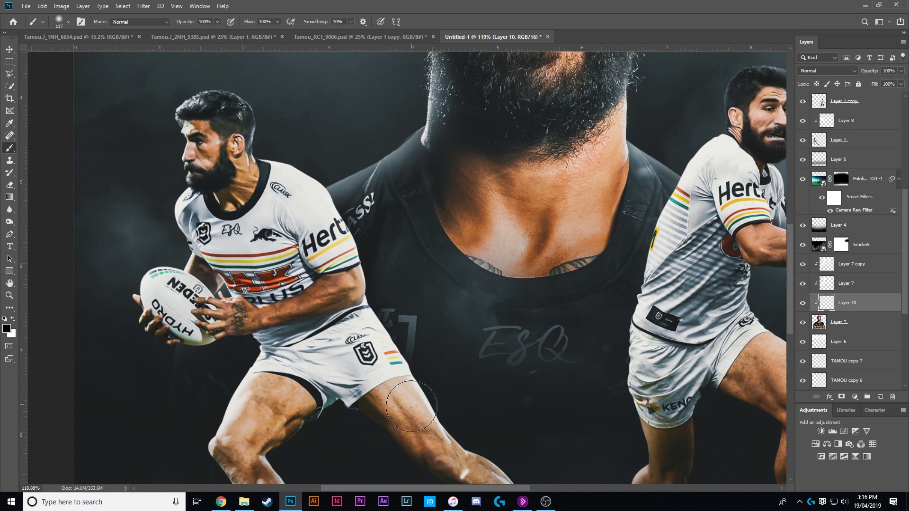
Brush shading onto the left player's leg on clipped Layer 10, then fit the poster on screen.
left_click_drag(410, 406, 338, 270)
left_click_drag(381, 346, 336, 294)
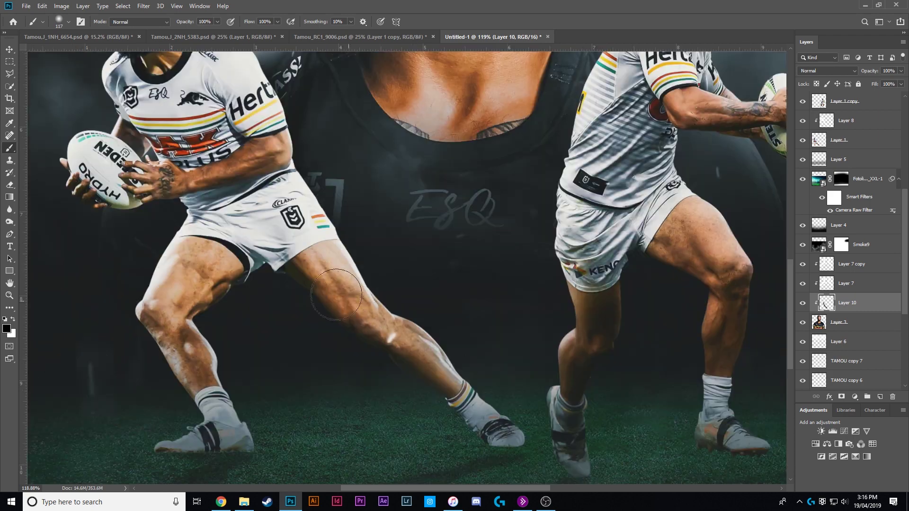
left_click_drag(140, 191, 235, 353)
mouse_move(716, 230)
left_mouse_down()
mouse_move(494, 47)
mouse_move(475, 174)
left_mouse_up()
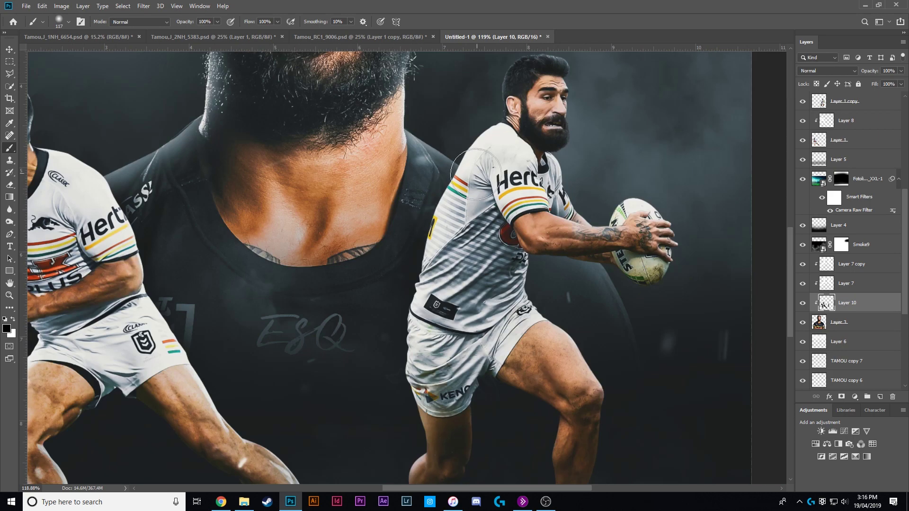
key("ctrl+0")
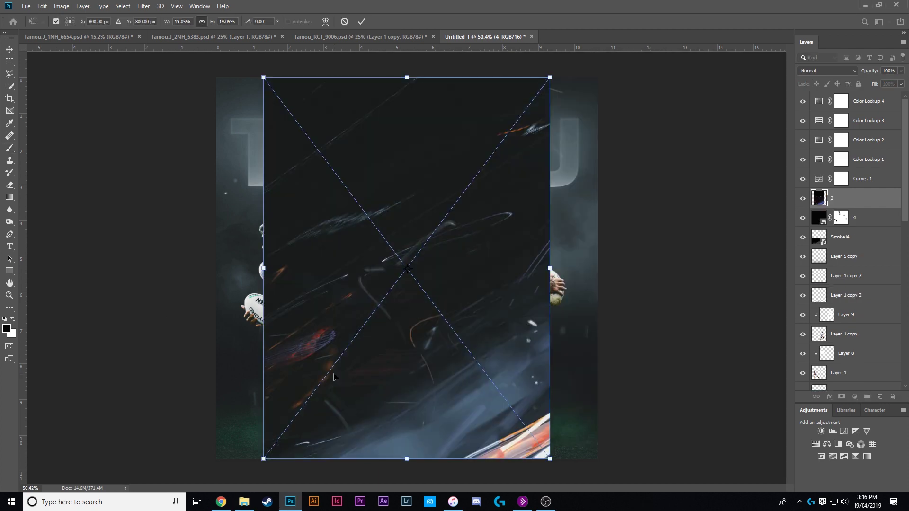
Blend the light streaks in Screen mode and add a horizontally flipped duplicate.
key("Return")
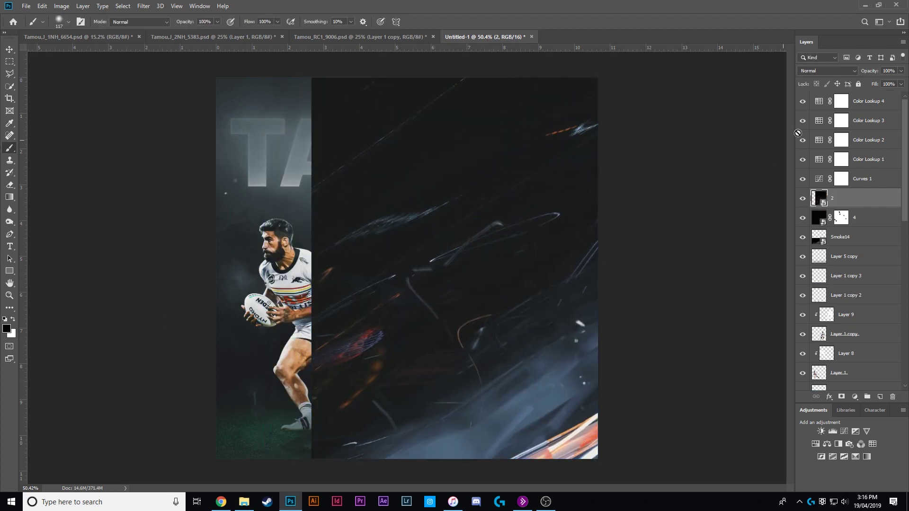
left_click(827, 71)
left_click(808, 150)
key("ctrl+j")
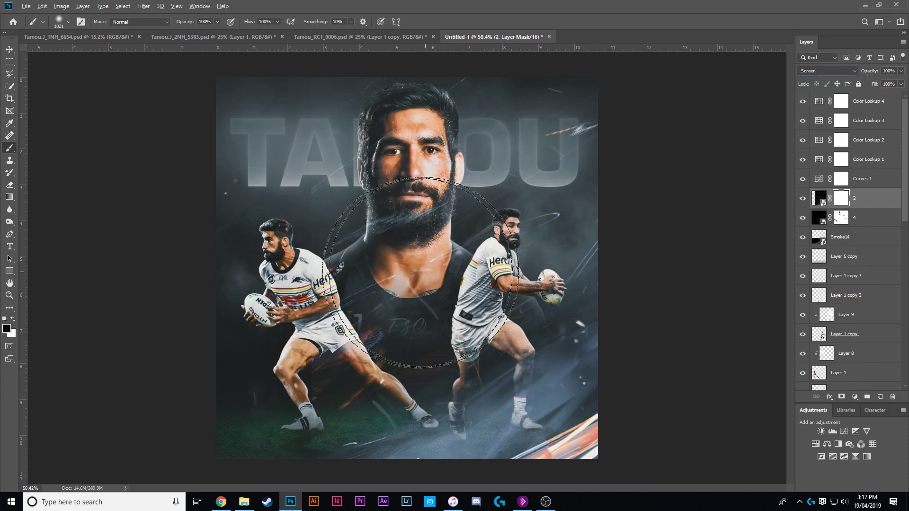
key("ctrl+t")
right_click(519, 265)
left_click(538, 393)
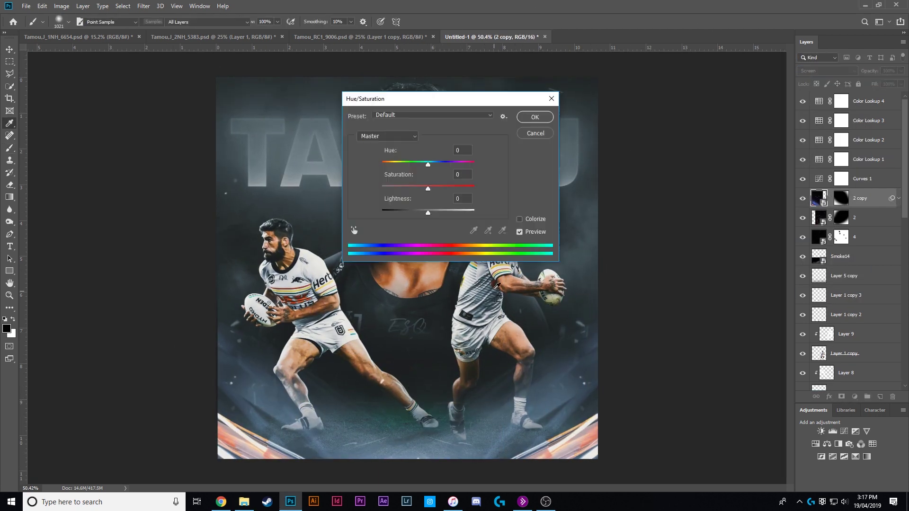
Enlarge the streaks to about 116%, group both layers, and mask them off the poster's centre.
key("ctrl+t")
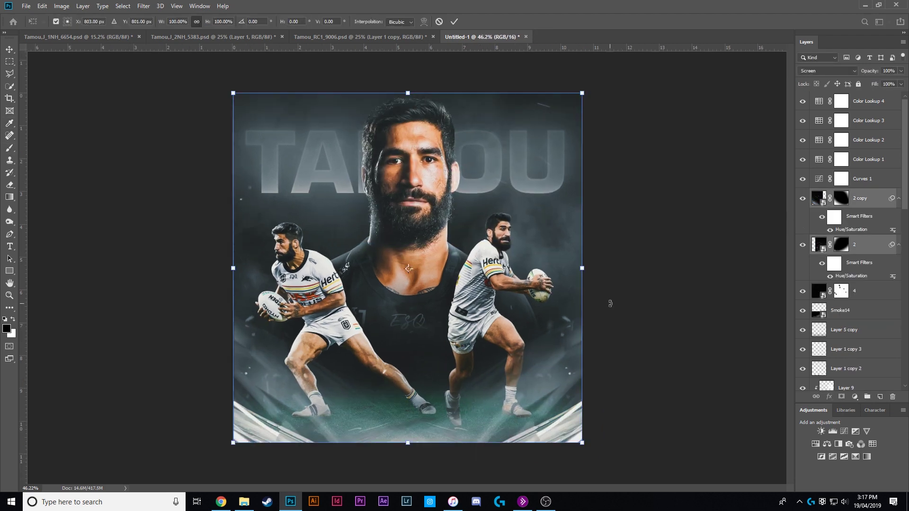
left_click_drag(535, 310, 543, 310)
key("Return")
key("ctrl+g")
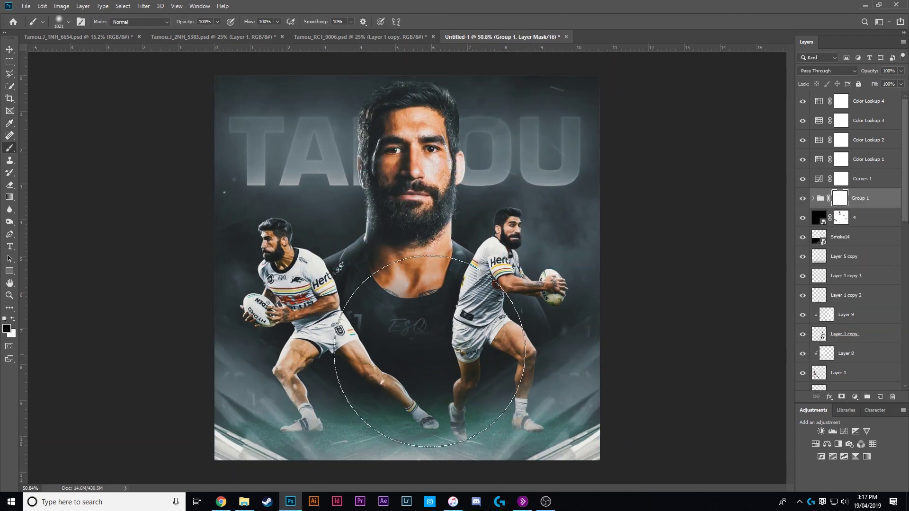
left_click_drag(456, 345, 406, 284)
scroll(635, 280, "up", 1)
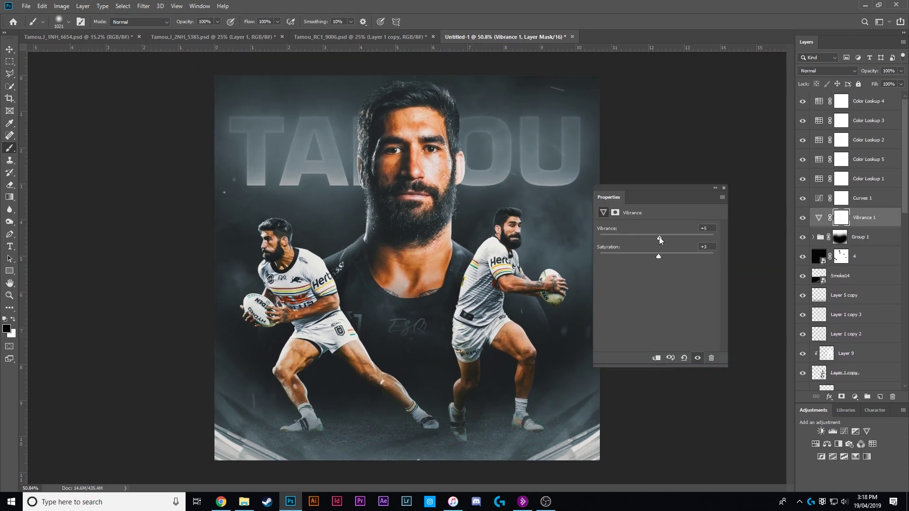
Add a Color Balance layer shifted toward cyan and green, with the yellow-blue balance adjusted.
left_click(827, 444)
left_click_drag(644, 249, 639, 249)
left_click_drag(643, 265, 651, 280)
left_click(807, 289)
Place the dust particles image from the Particles folder as an enlarged overlay.
key("alt+tab")
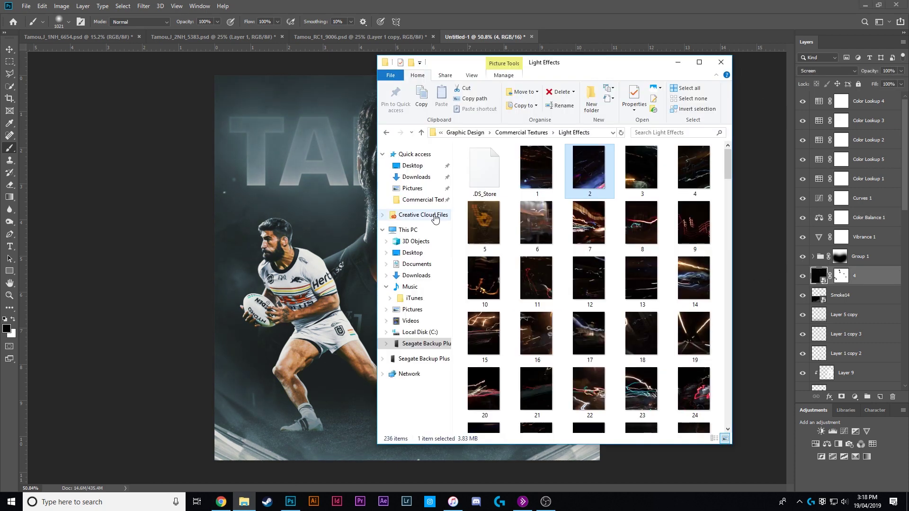
left_click(434, 197)
double_click(473, 322)
mouse_move(544, 172)
left_mouse_down()
mouse_move(498, 205)
mouse_move(464, 128)
left_mouse_up()
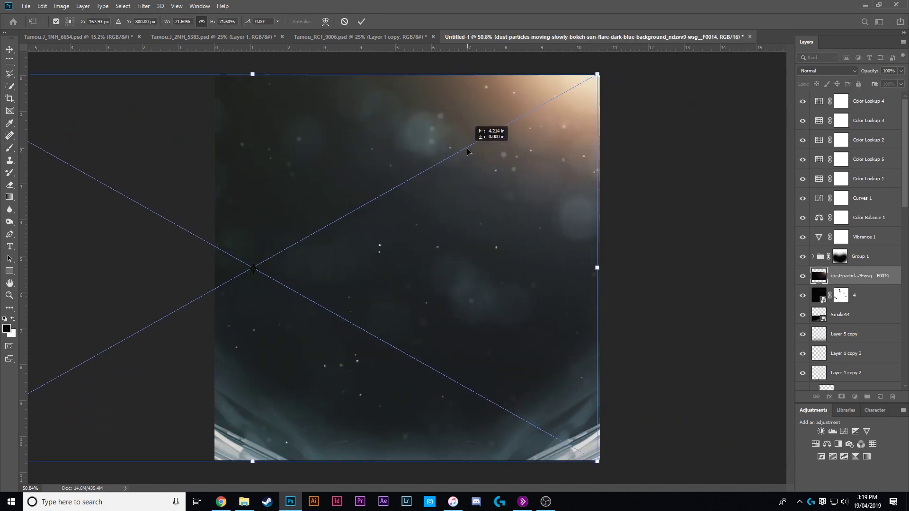
key("Return")
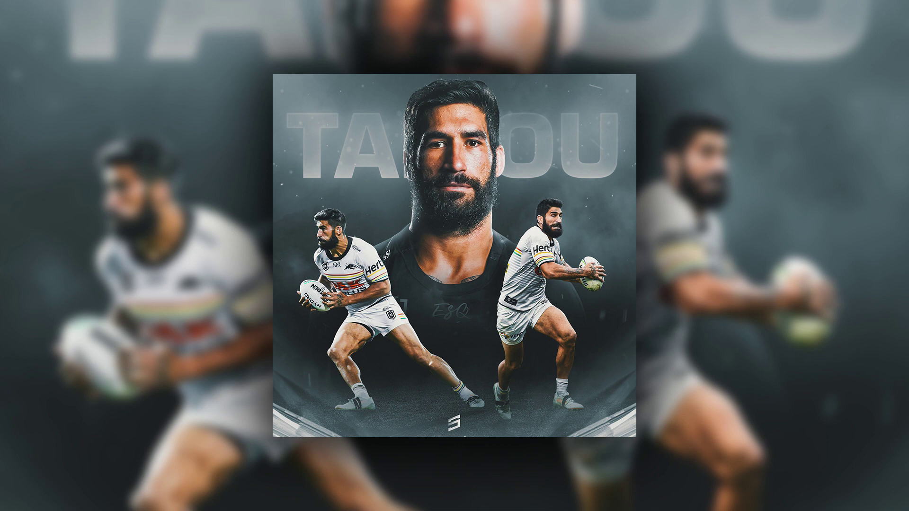